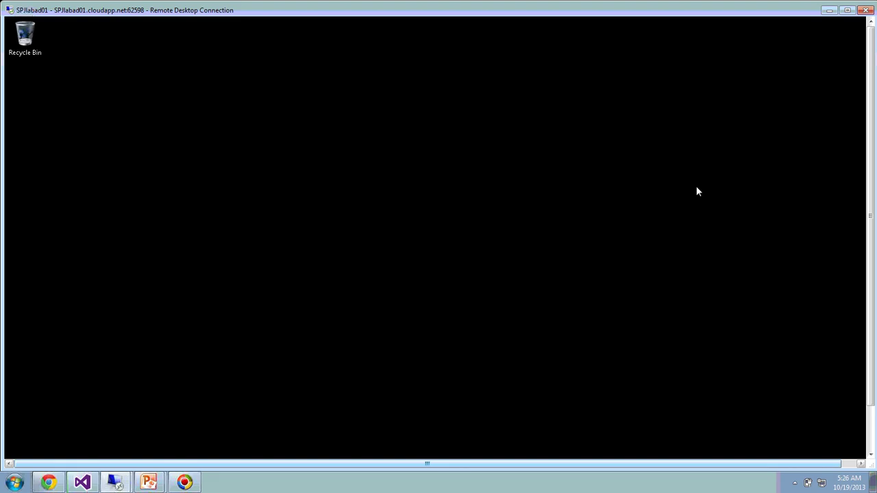
- Open DNS Manager on the SPJlabad01 server and show the records of the sharepoint-journey.com forward lookup zone
left_click(849, 12)
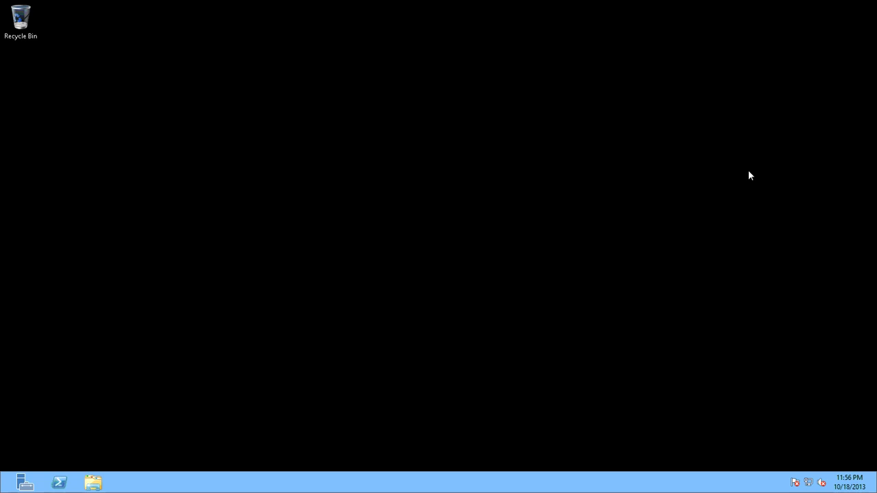
key("super+q")
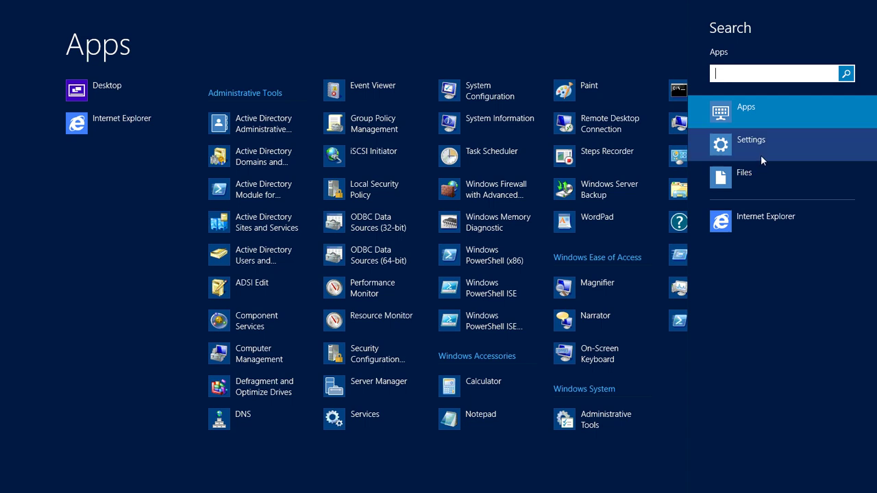
type("dns")
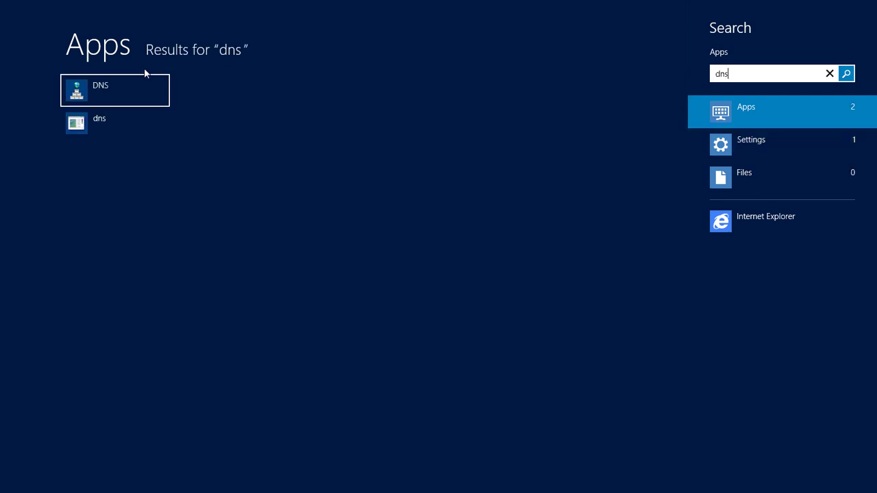
left_click(128, 91)
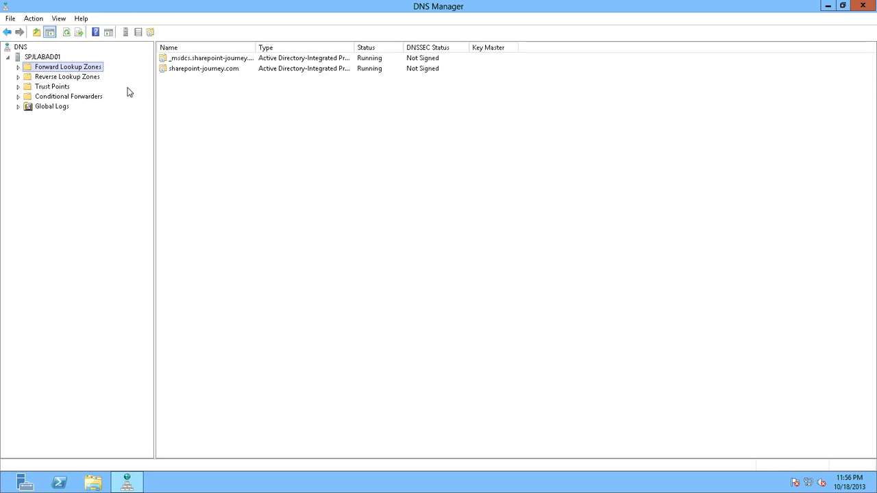
left_click(18, 67)
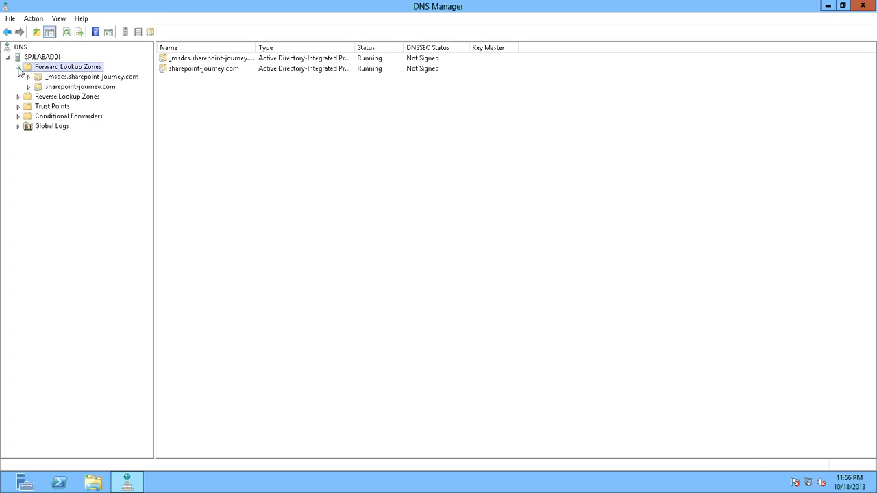
left_click(72, 88)
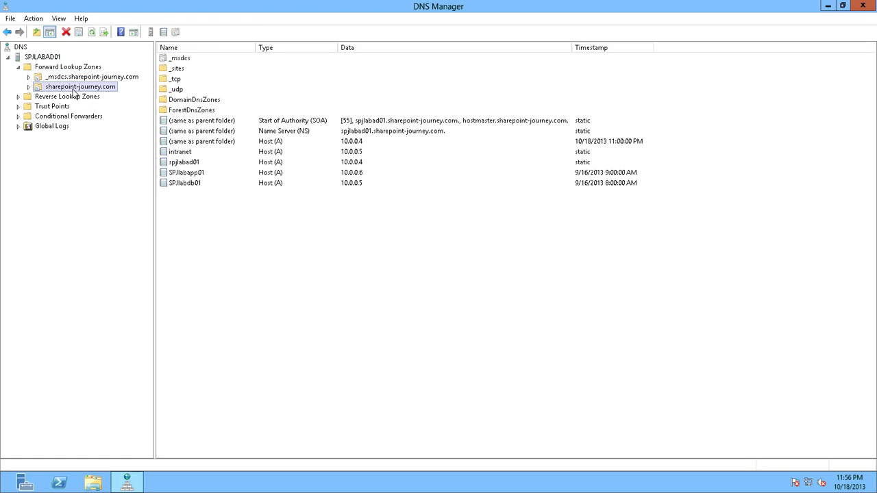
- Start a new host (A or AAAA) record named SP2013 in the sharepoint-journey.com zone
right_click(73, 94)
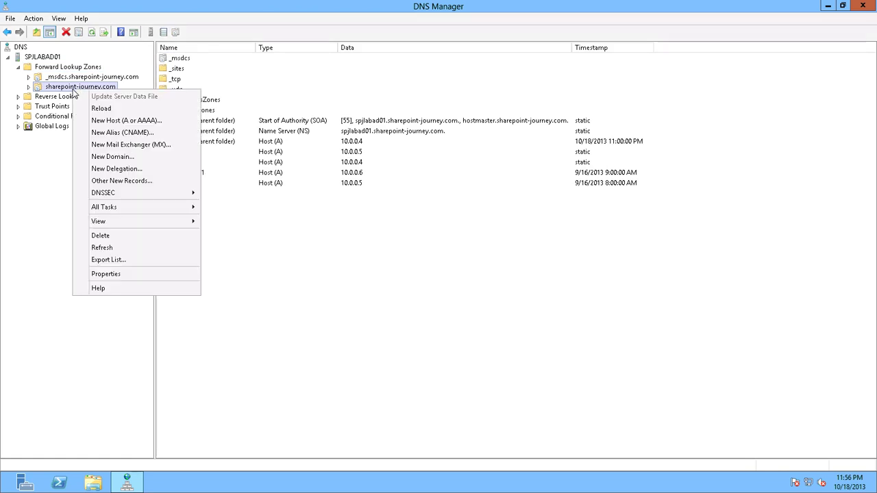
left_click(124, 121)
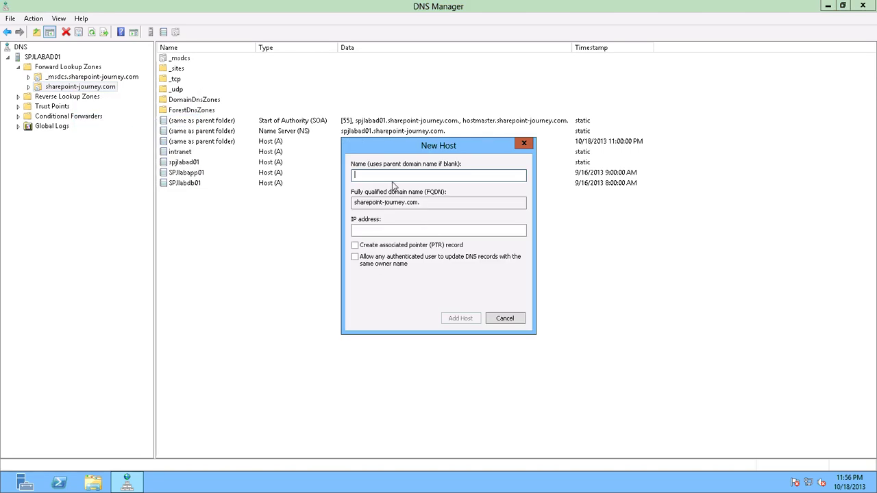
type("SP2013")
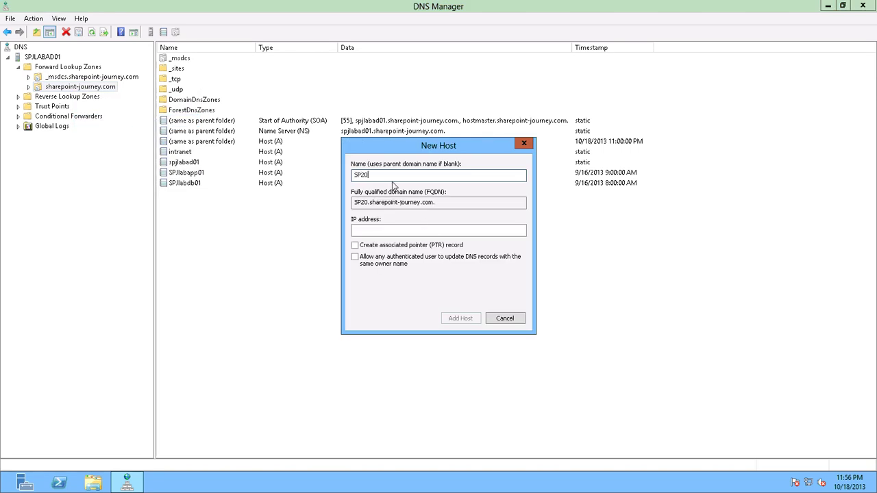
left_click(384, 234)
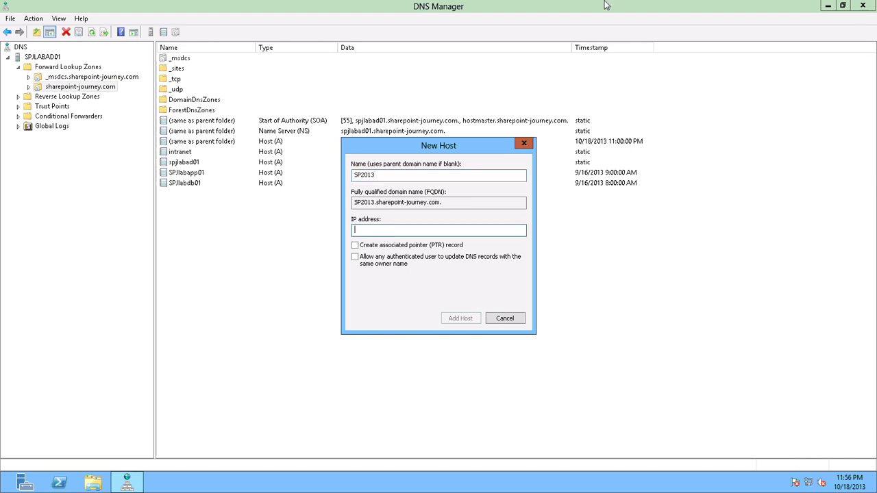
- Switch to the SPjourney remote session and run ipconfig in a command prompt to look up the server's IPv4 address
key("ctrl+alt+Break")
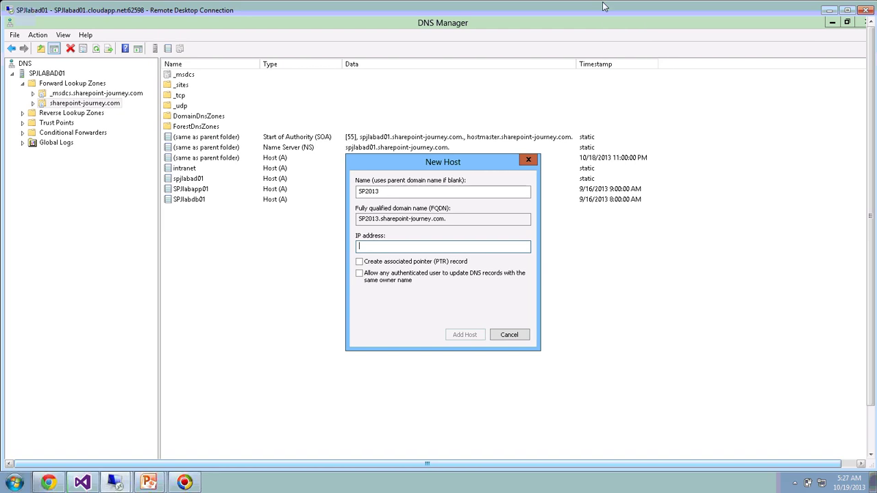
left_click(121, 462)
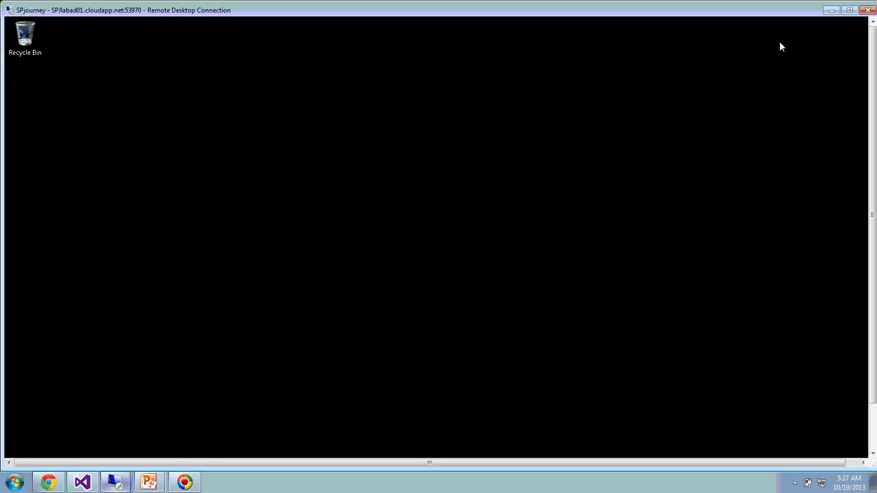
left_click(850, 10)
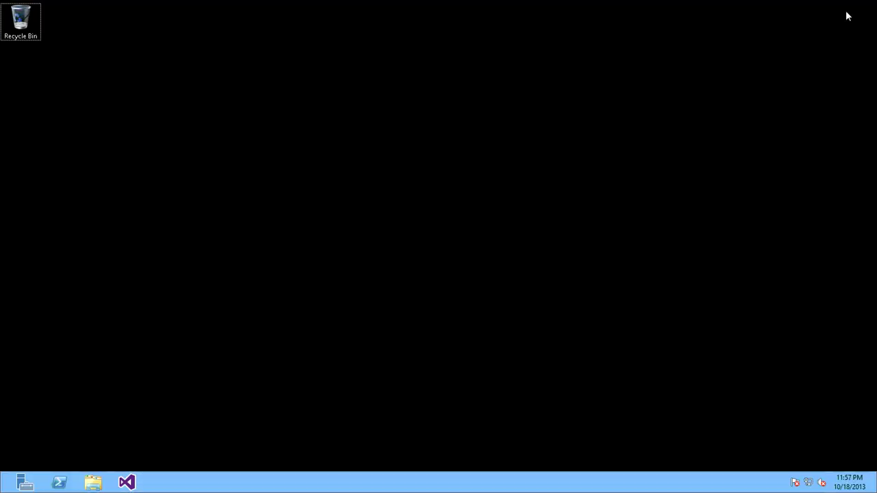
key("super+r")
type("cmd")
key("Return")
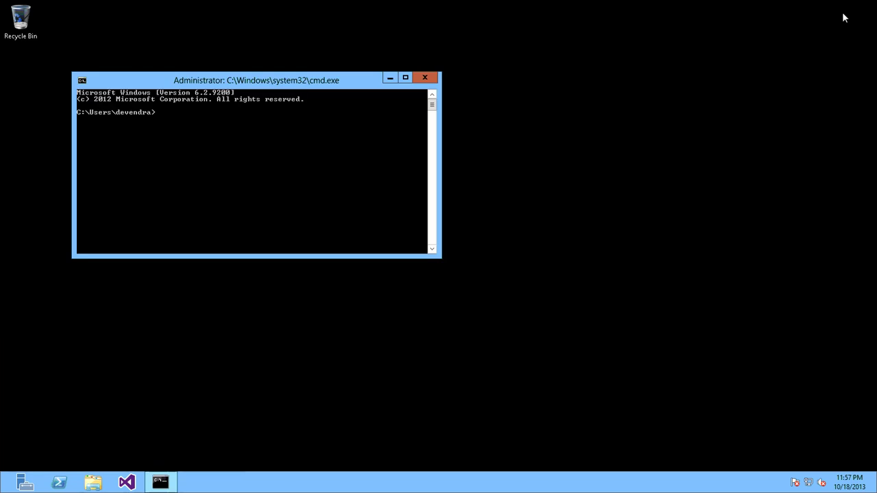
type("ipconfig")
key("Return")
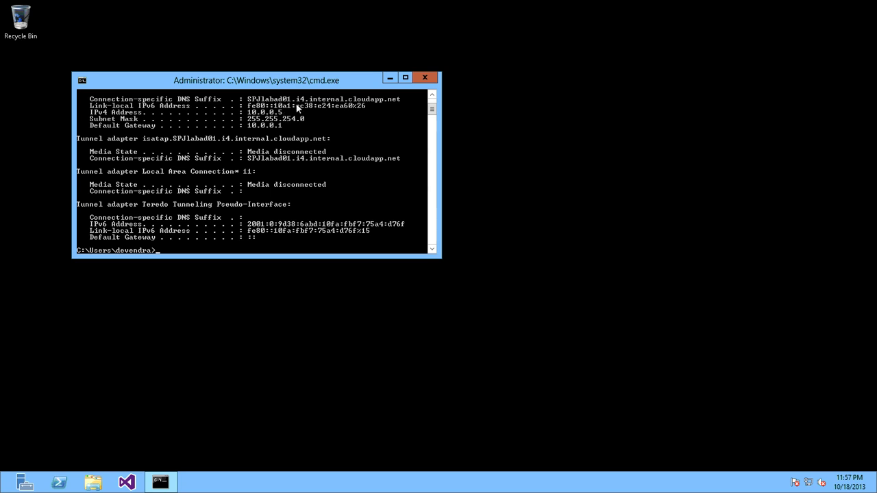
- Return to DNS Manager on SPJlabad01, add the SP2013 host with IP address 10.0.0.5, and select its record
key("ctrl+alt+Break")
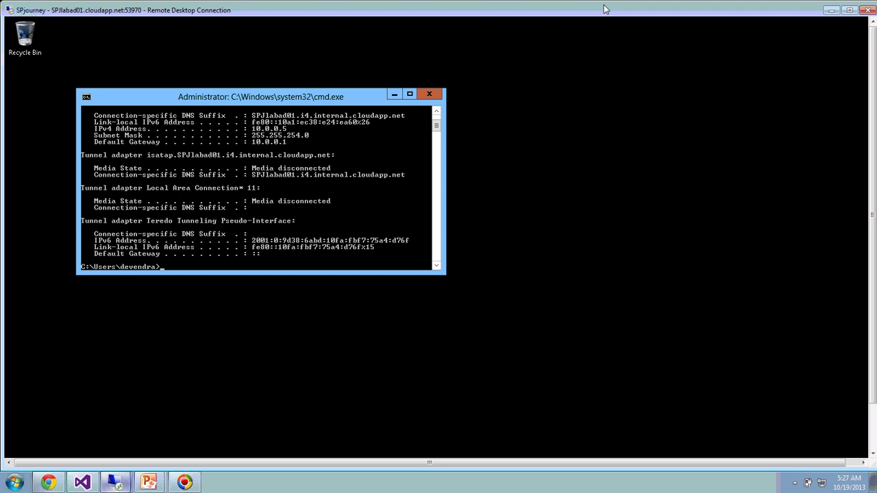
key("alt+Tab")
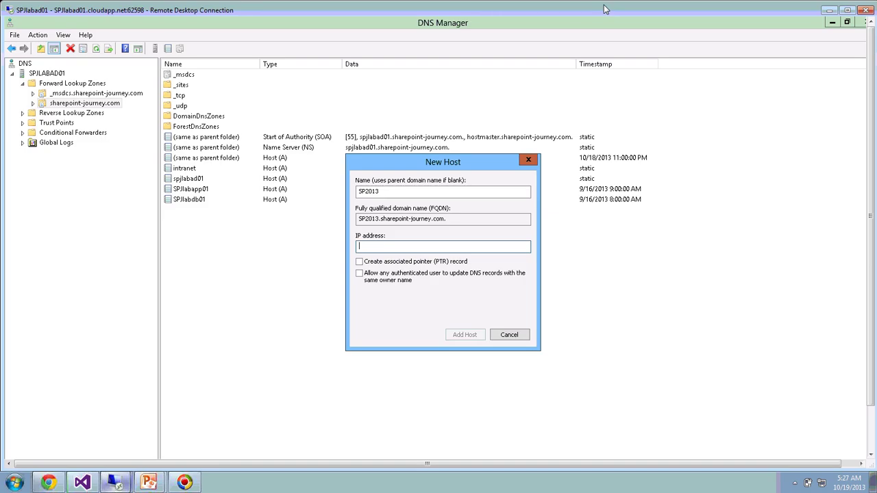
type("10.0.0.5")
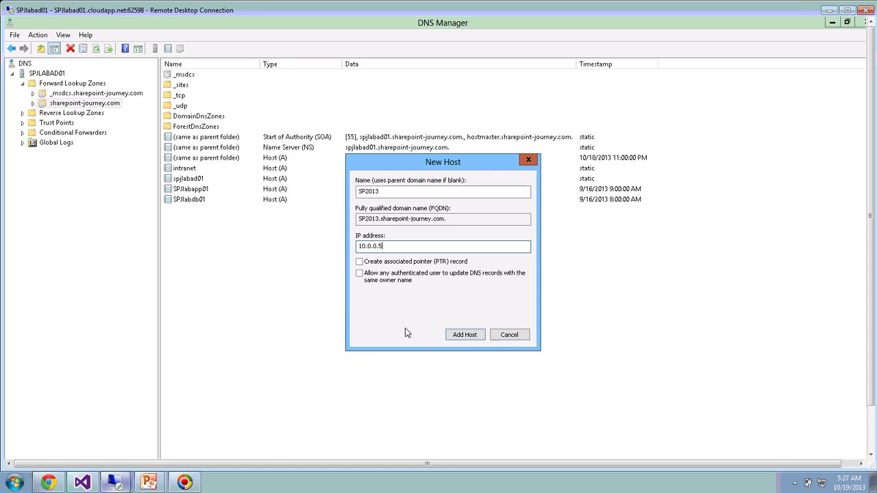
left_click(464, 340)
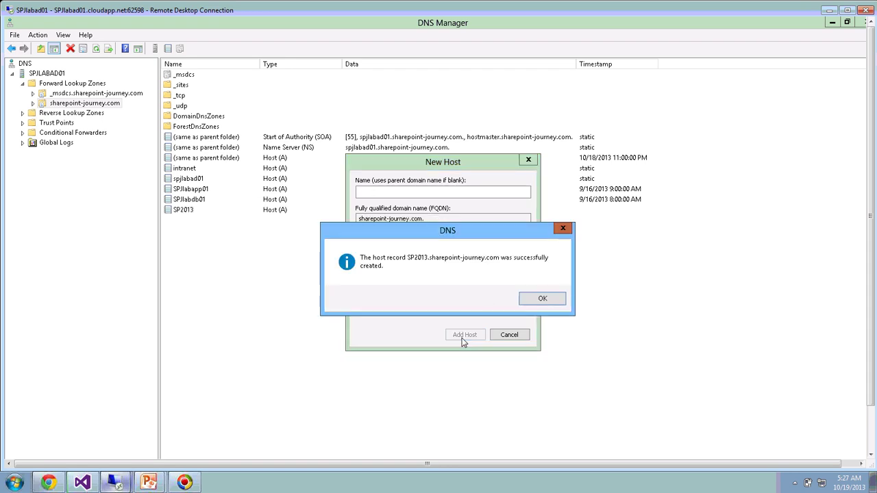
left_click(552, 299)
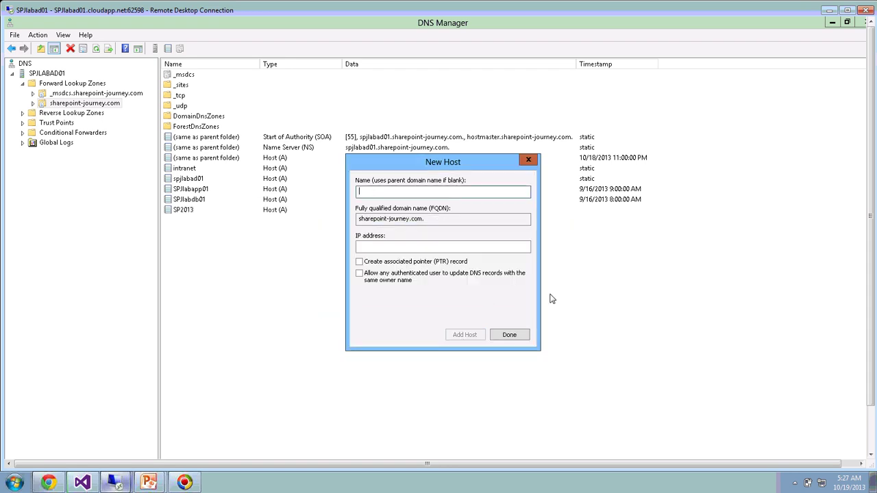
left_click(529, 161)
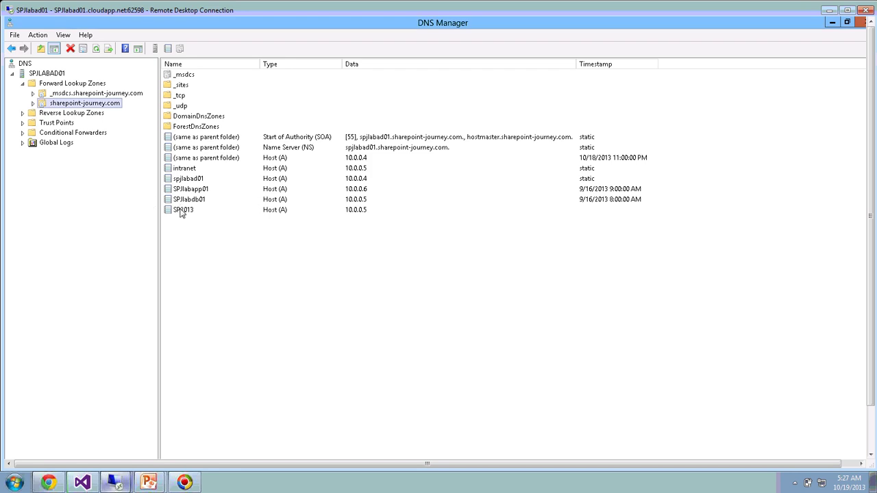
left_click(182, 211)
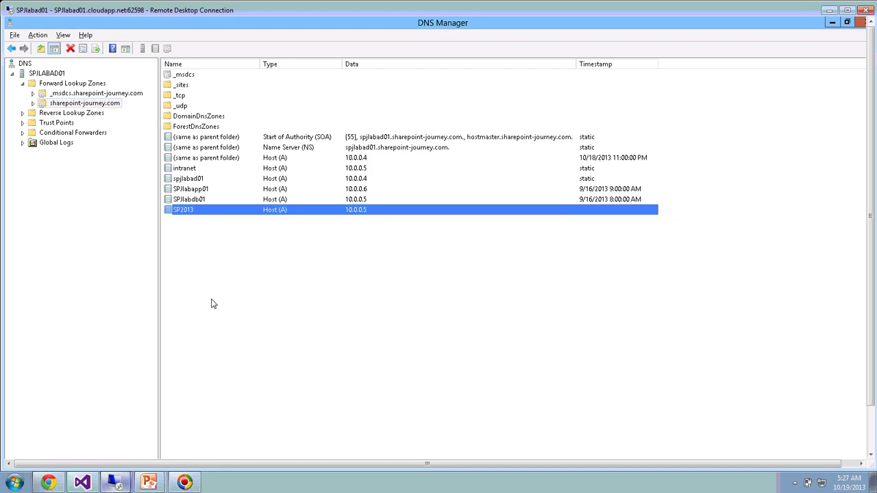
key("alt")
key("Right")
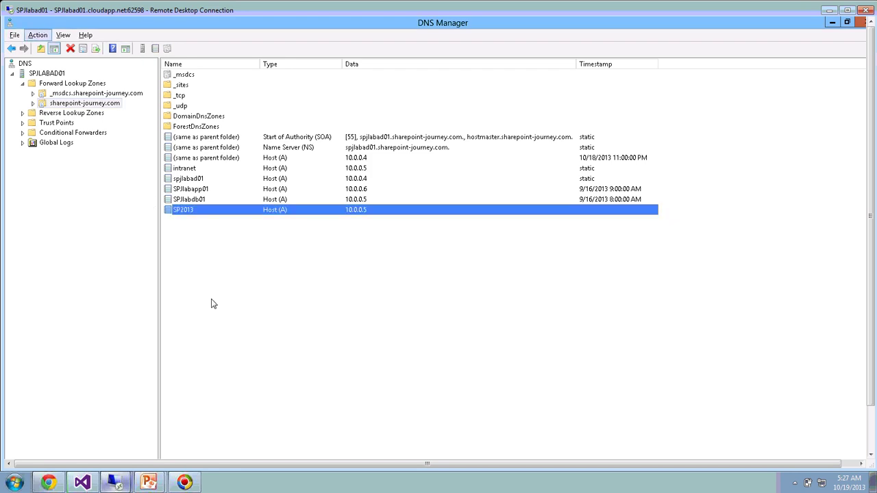
- Switch back to the SPjourney remote session and open SharePoint 2013 Central Administration
left_click(116, 481)
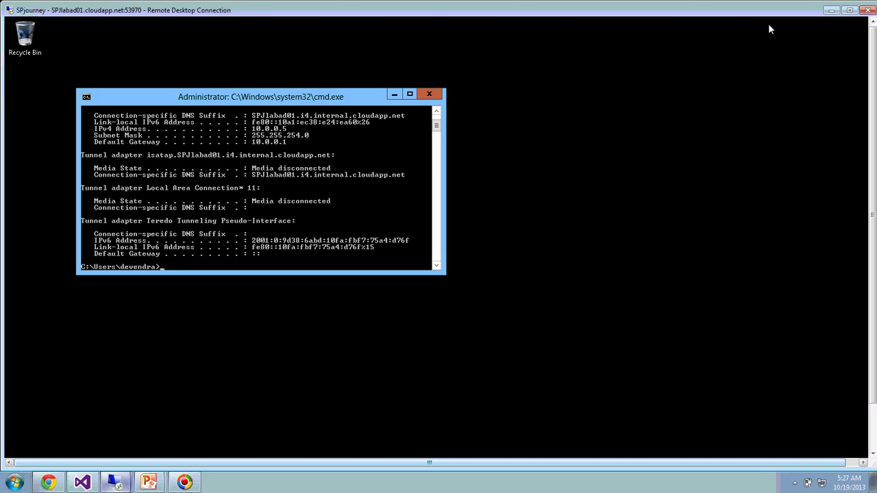
left_click(849, 11)
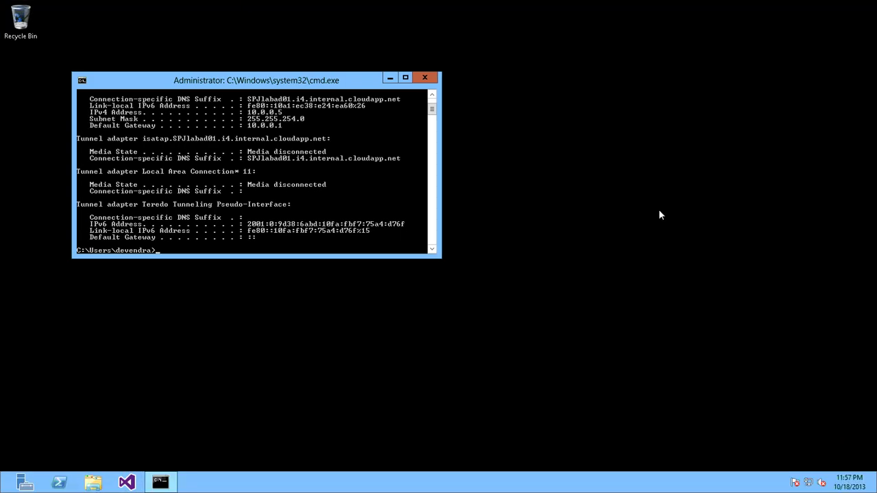
key("super+q")
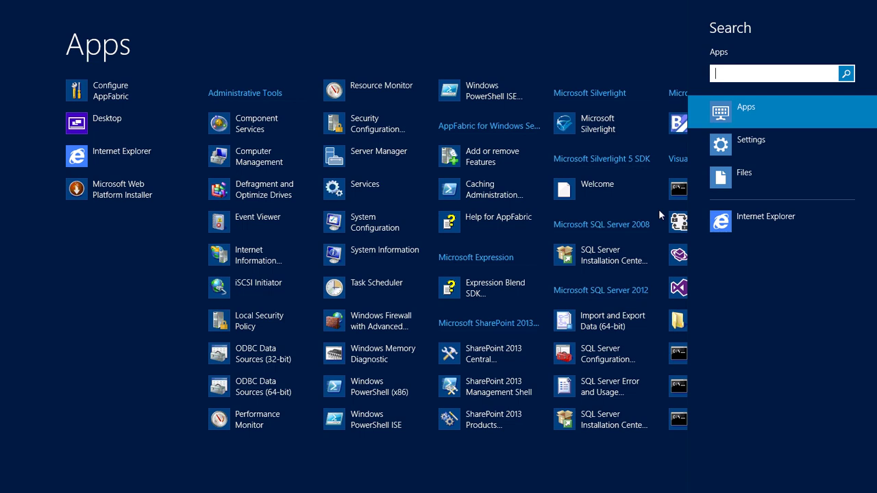
type("cent")
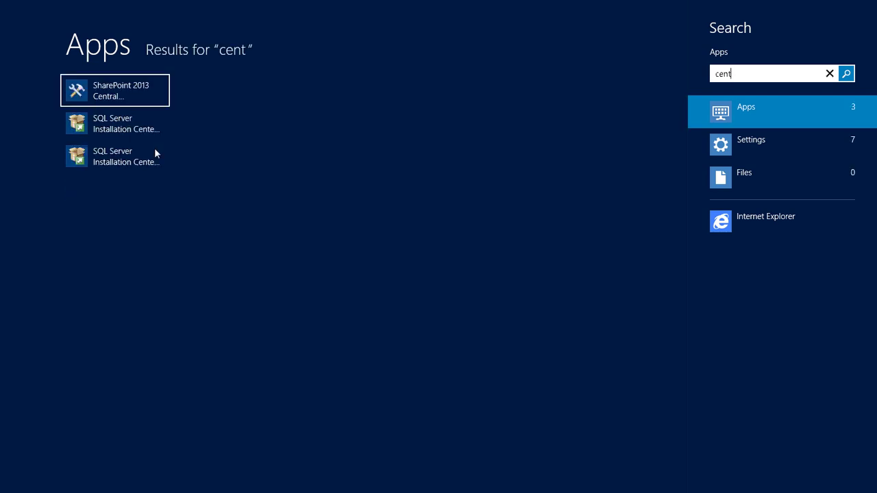
left_click(148, 99)
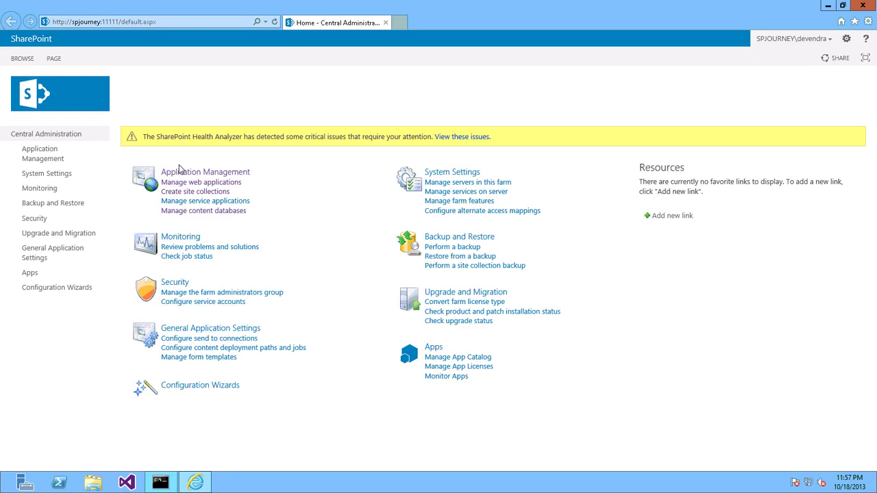
- Open the web application management page and start creating a new web application
left_click(198, 182)
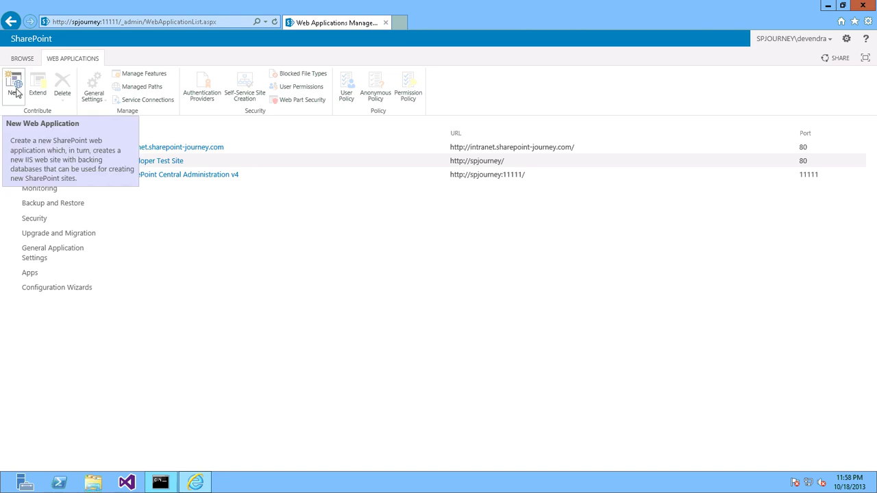
left_click(15, 89)
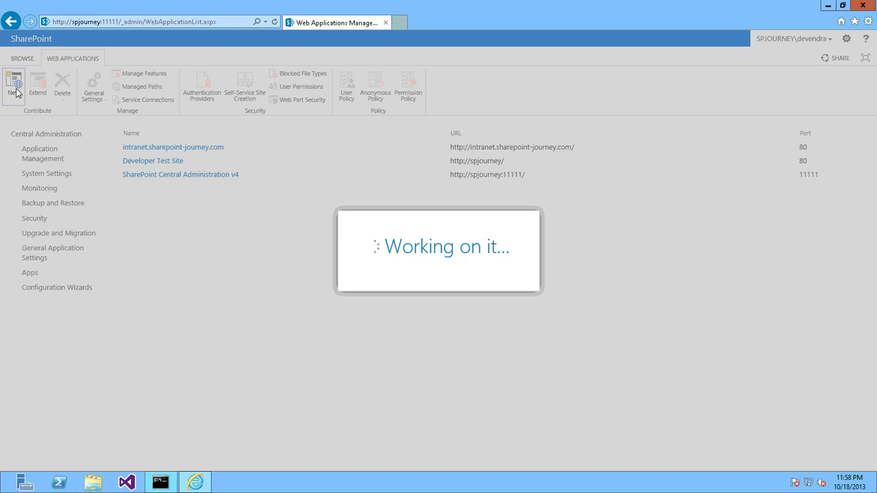
left_click(598, 6)
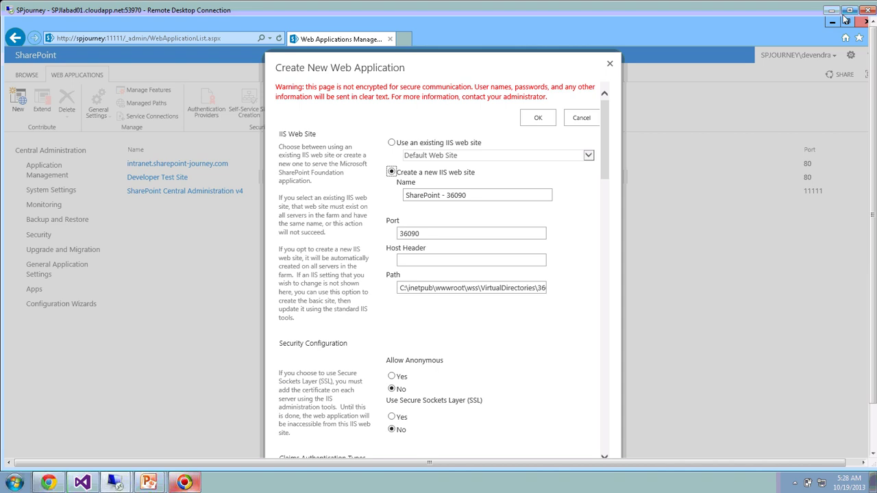
left_click(847, 11)
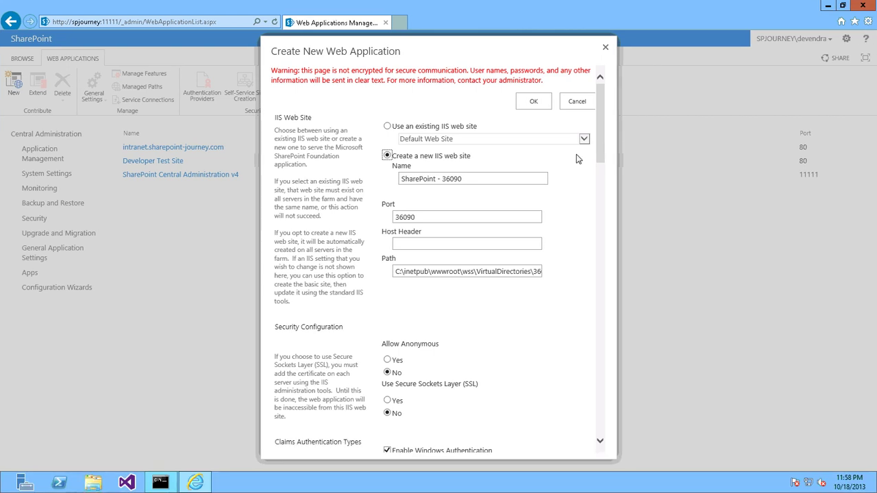
- Set the new IIS web site's host header to SP2013.sharepoint-journey.com
left_click(433, 247)
type("S")
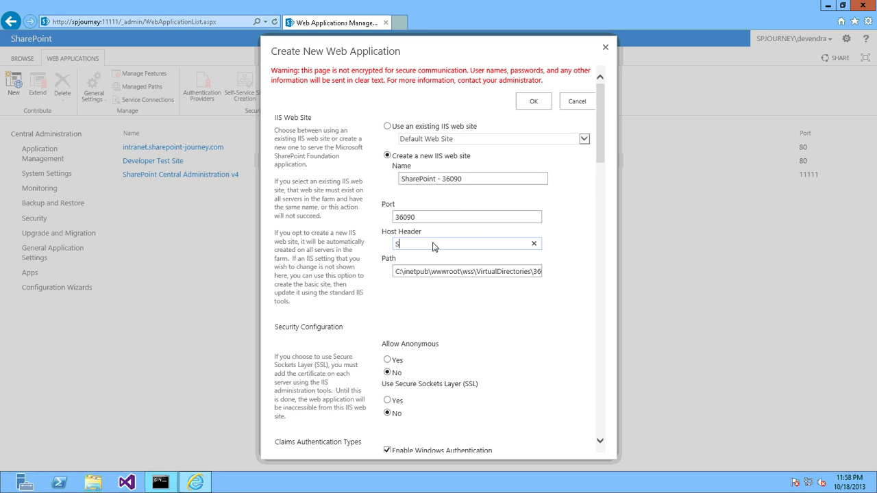
type("P2013.sharepoint-journey.com")
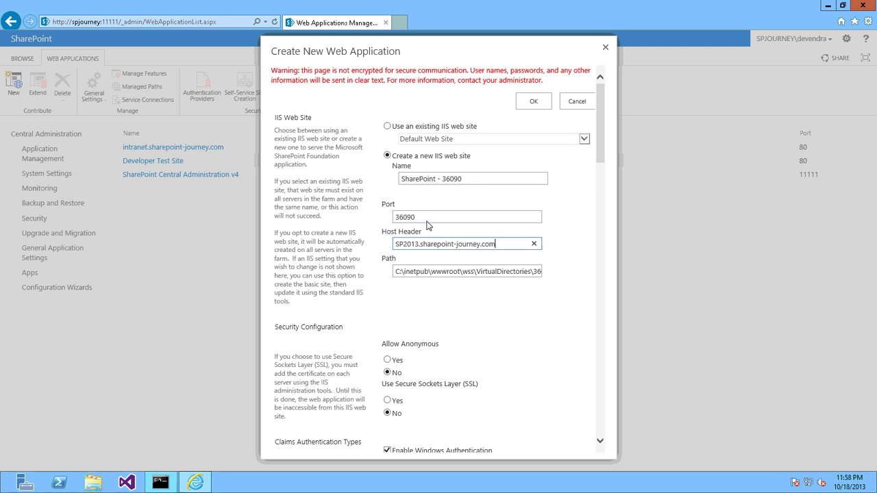
key("shift+Tab")
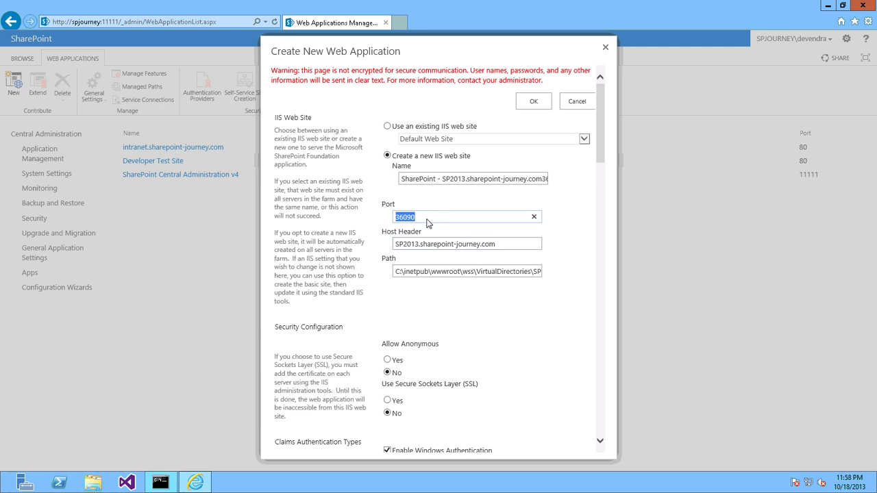
- Set the new IIS web site's port to 80 and its name to SP2013.sharepoint-journey
type("80")
left_click(432, 206)
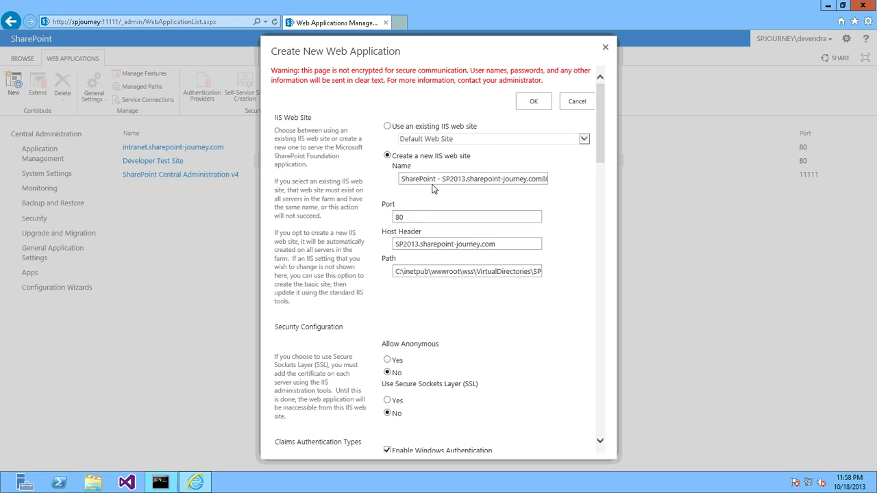
left_click_drag(442, 180, 391, 191)
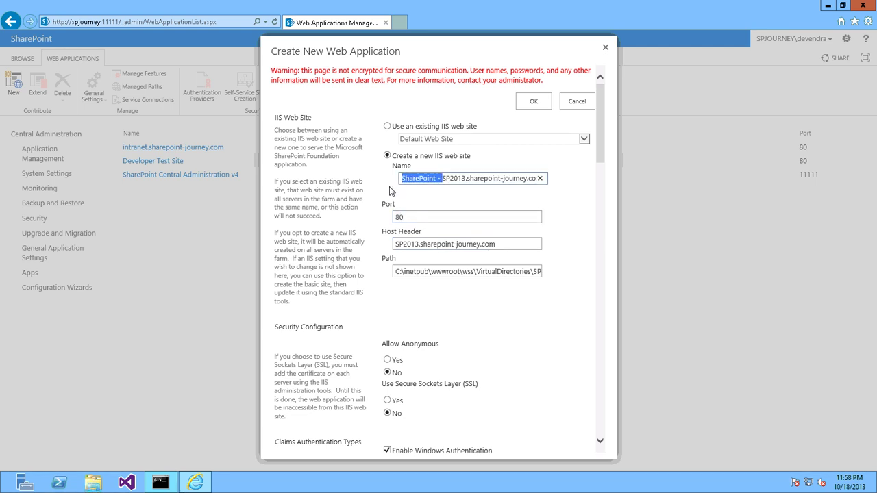
key("Delete")
left_click(514, 184)
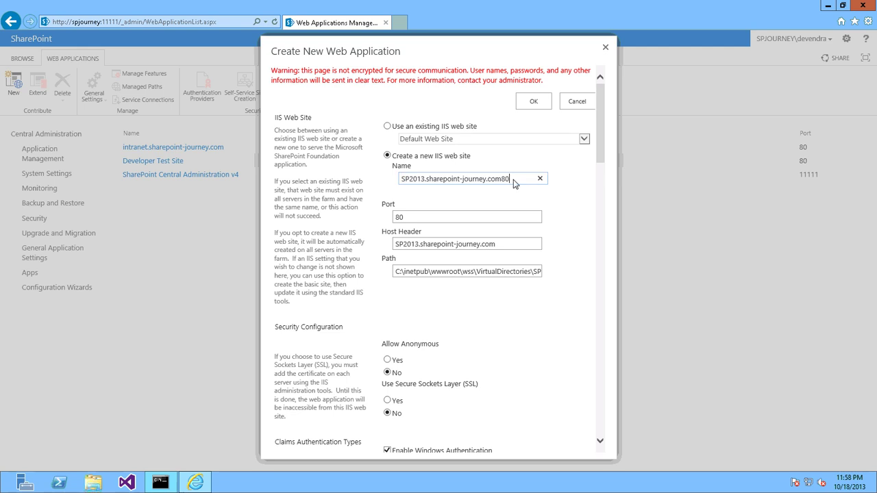
key("BackSpace")
key("BackSpace")
key("BackSpace")
key("BackSpace")
key("BackSpace")
key("BackSpace")
- Remove the port number from the IIS web site path so it ends in SP2013.sharepoint-journey.com
left_click(514, 271)
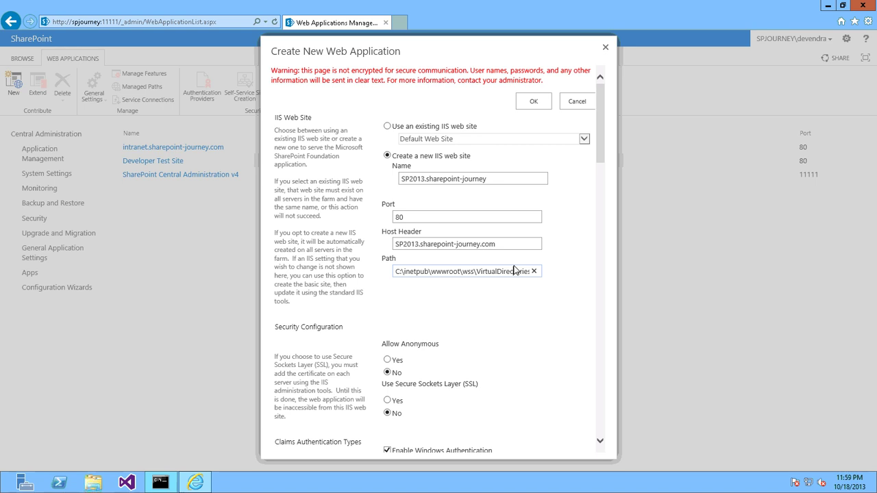
key("End")
key("BackSpace")
key("BackSpace")
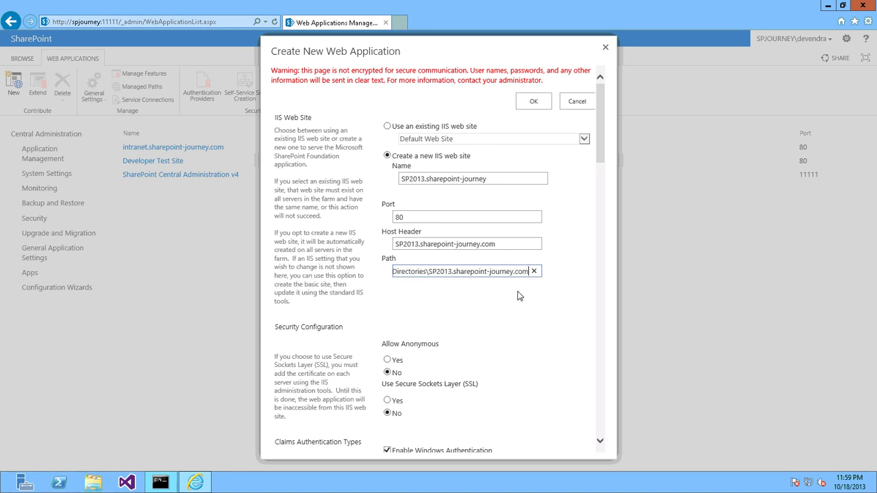
left_click(520, 296)
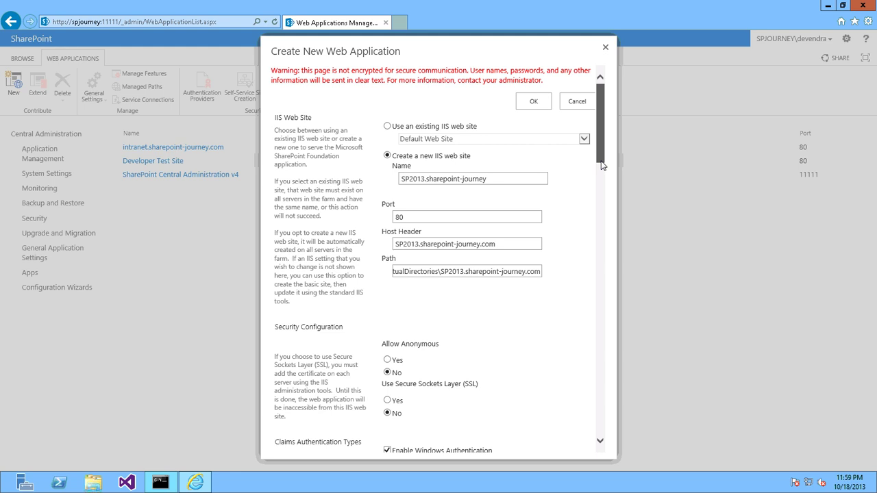
left_click_drag(602, 152, 598, 204)
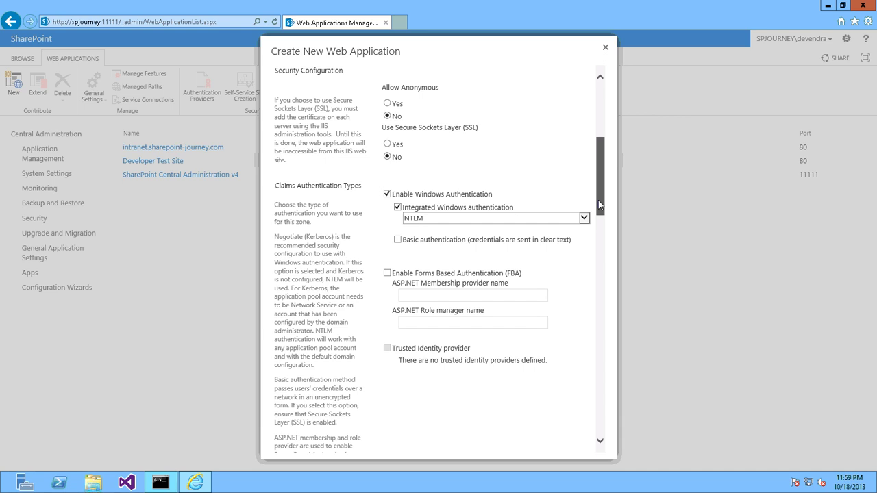
left_click_drag(598, 201, 602, 225)
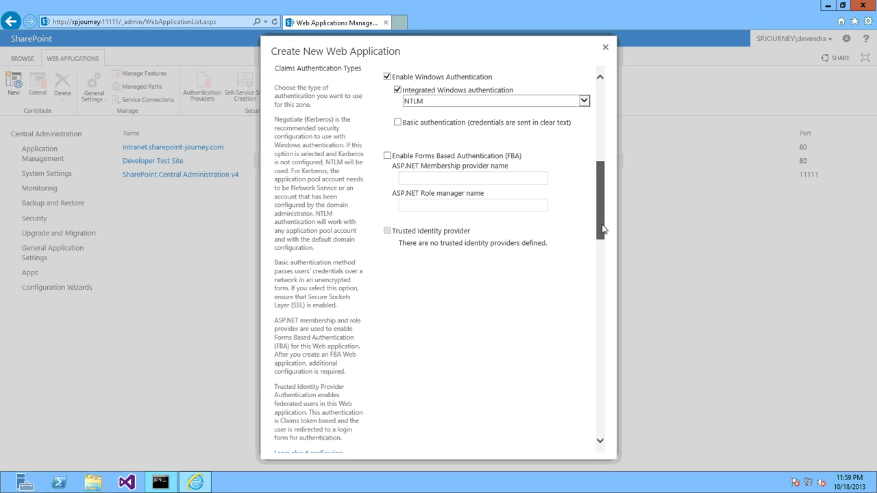
scroll(603, 229, "down", 3)
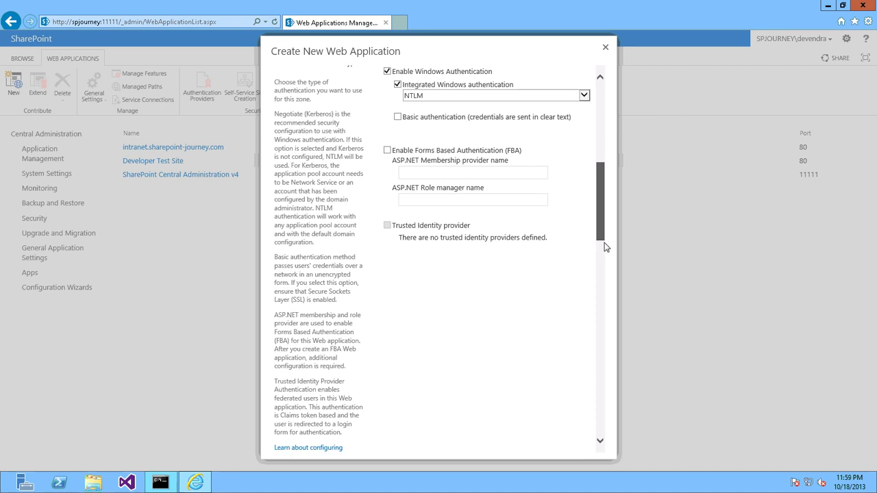
scroll(610, 262, "down", 5)
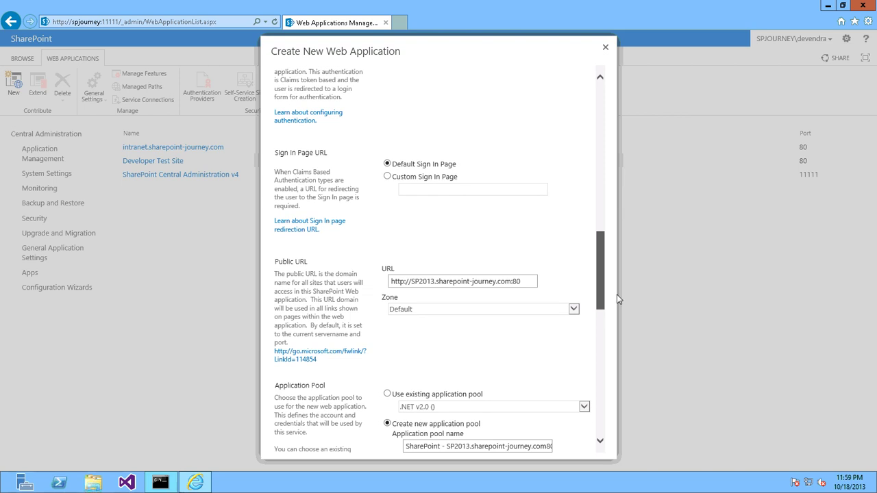
left_click(524, 282)
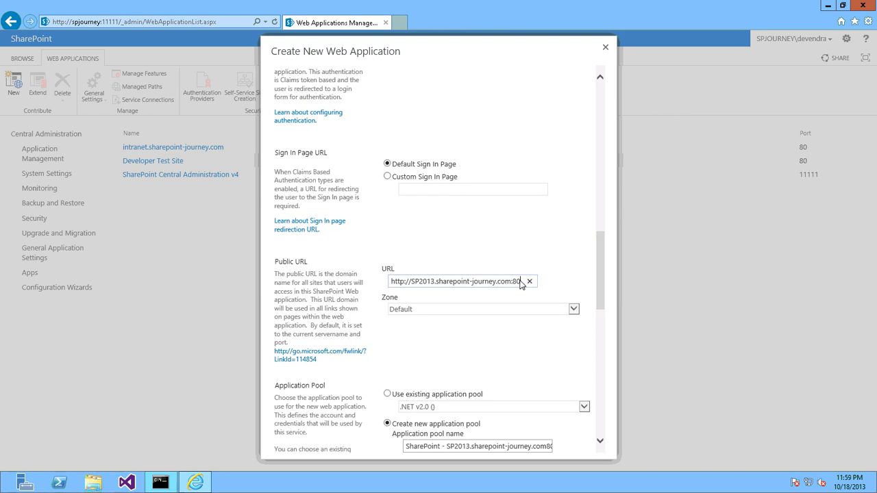
key("Left")
key("Left")
key("shift+End")
key("Delete")
key("BackSpace")
left_click(569, 293)
- Name the new application pool SP2013.sharepoint-journey.com
left_click_drag(598, 289, 612, 340)
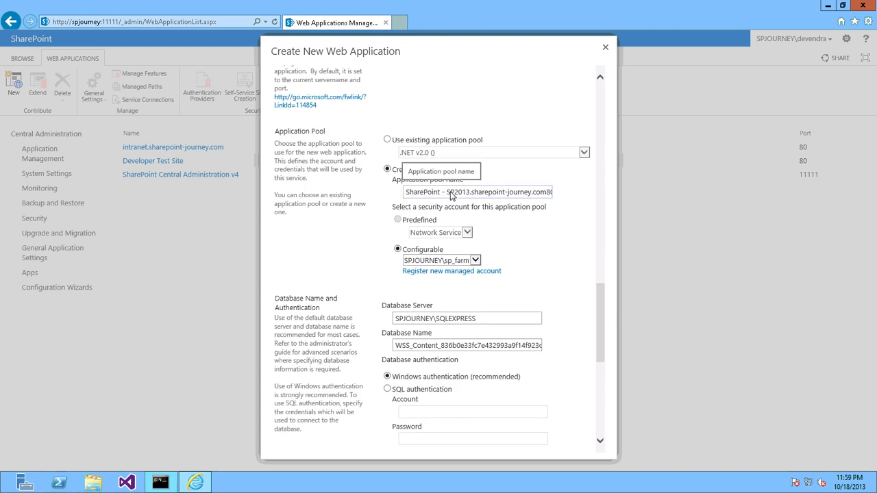
left_click_drag(448, 194, 405, 194)
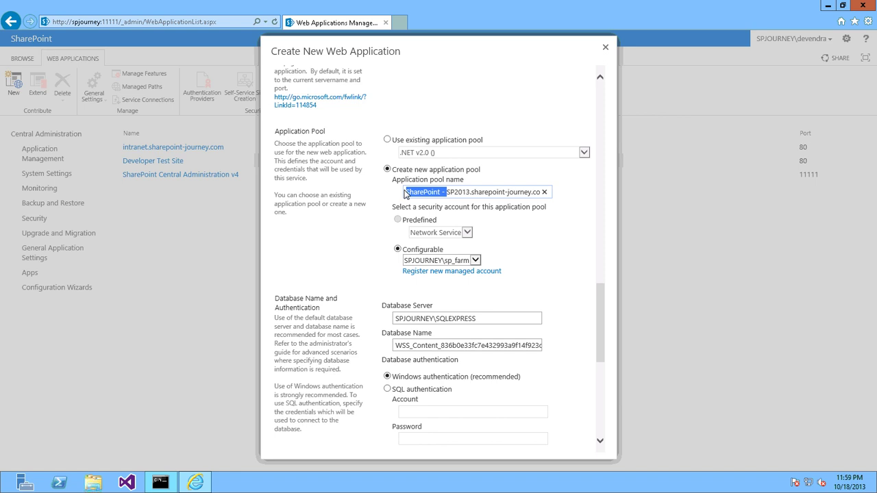
key("BackSpace")
left_click(515, 195)
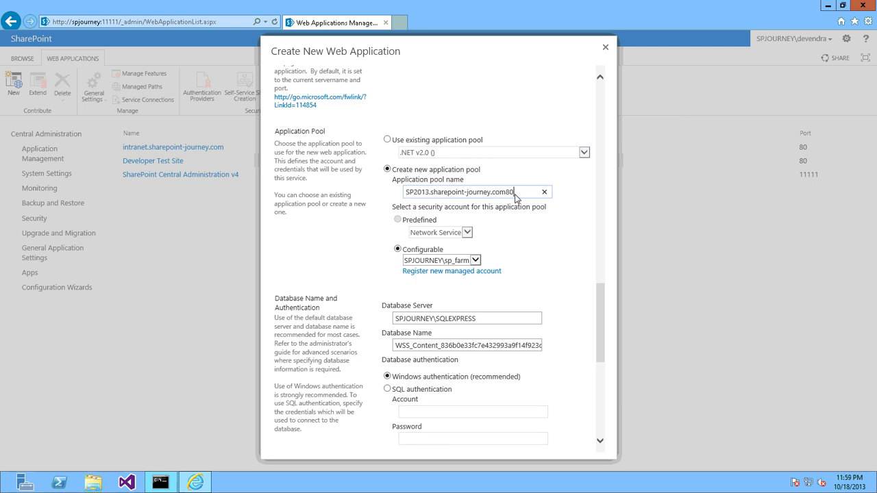
key("BackSpace")
key("BackSpace")
left_click(573, 216)
- Replace the generated content database name with SP2013SharePointJourney
scroll(601, 329, "down", 1)
scroll(601, 329, "down", 3)
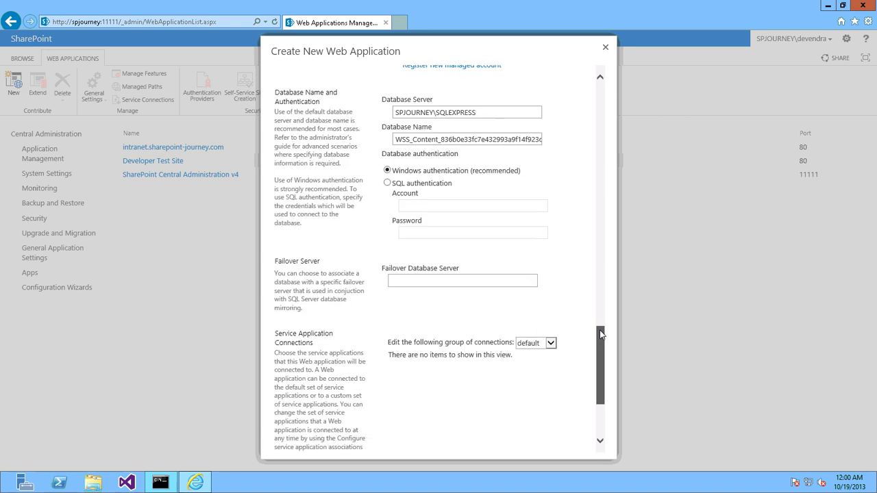
scroll(600, 318, "up", 2)
scroll(600, 313, "up", 1)
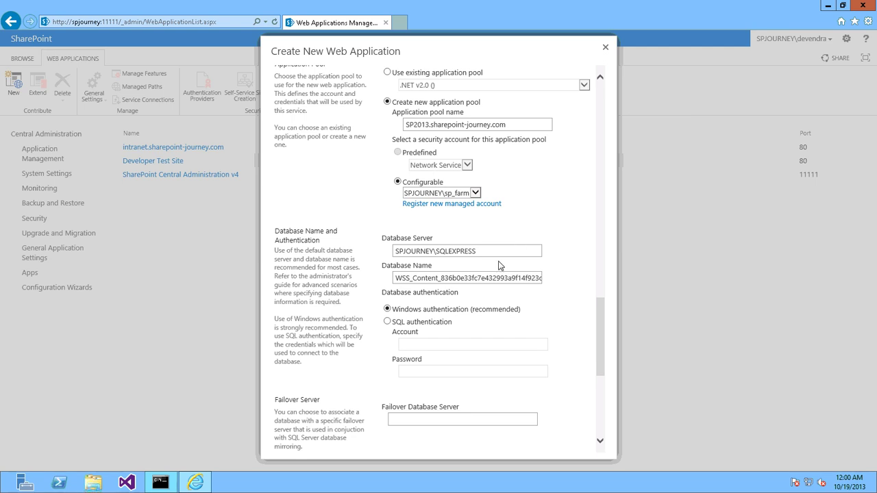
left_click_drag(599, 323, 603, 340)
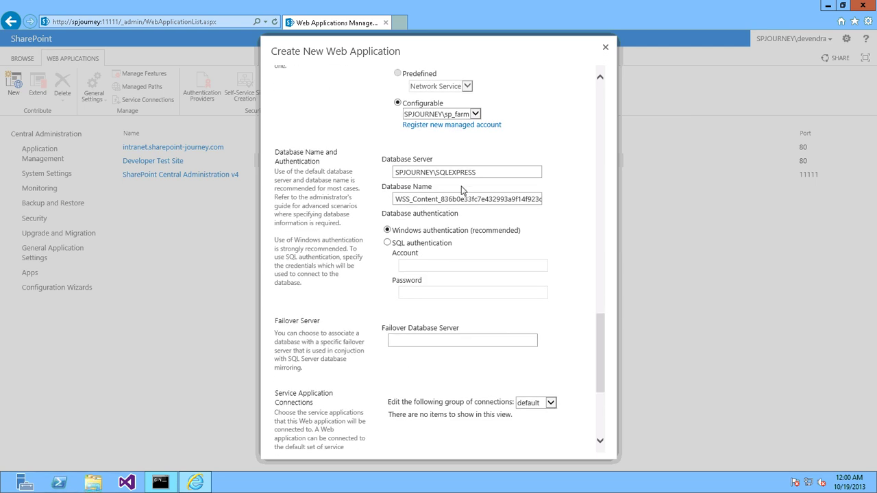
double_click(444, 199)
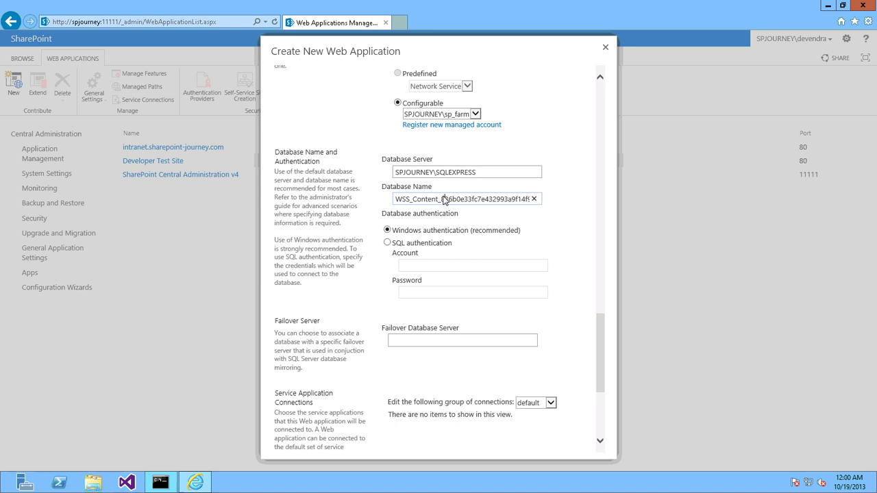
key("BackSpace")
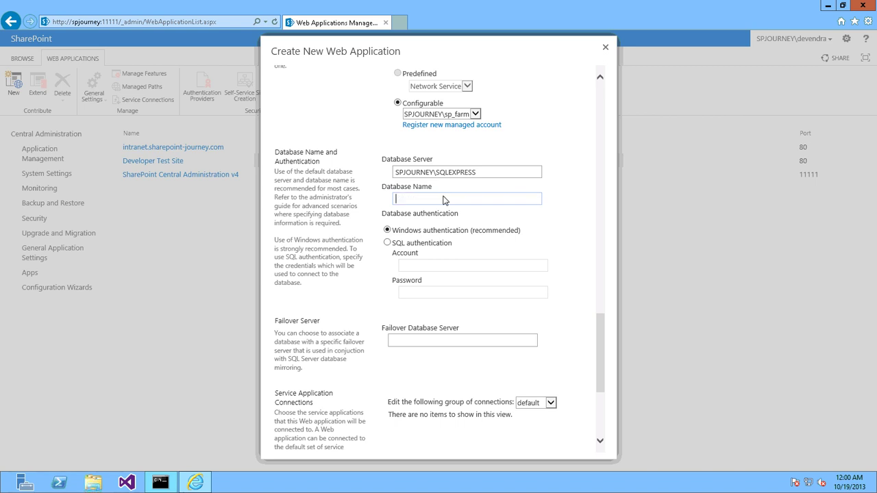
type("SP2013SharePointJourney")
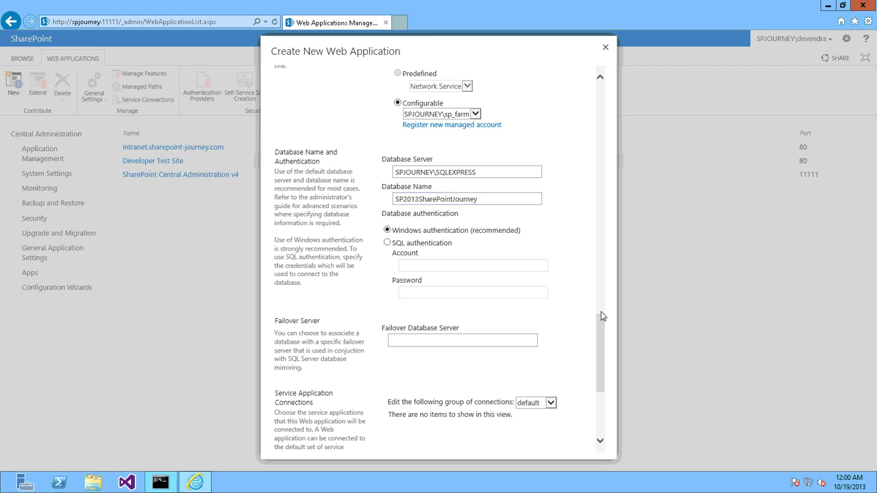
- Review the remaining settings, create the web application, and return the SPjourney remote session to full screen
scroll(602, 322, "up", 5)
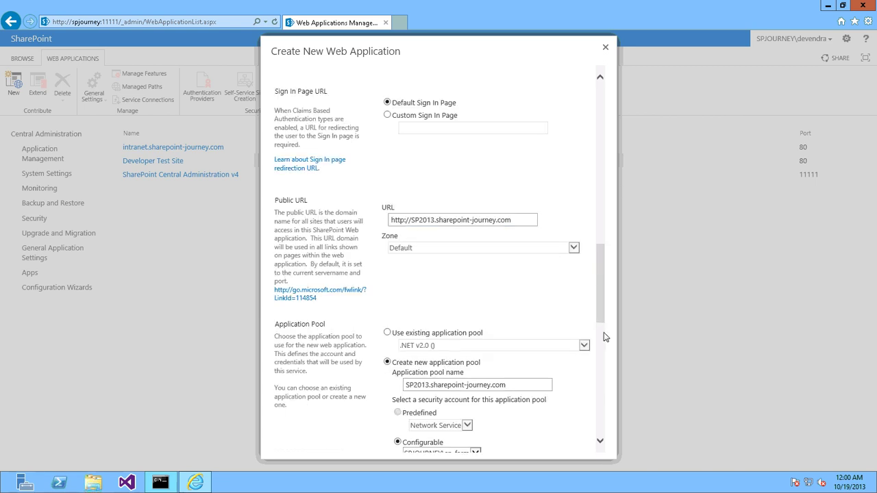
left_click_drag(603, 322, 618, 438)
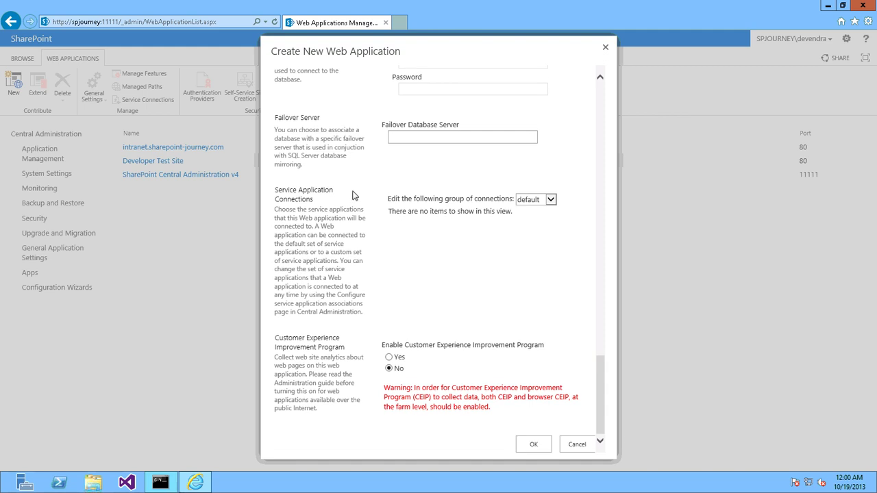
left_click(533, 446)
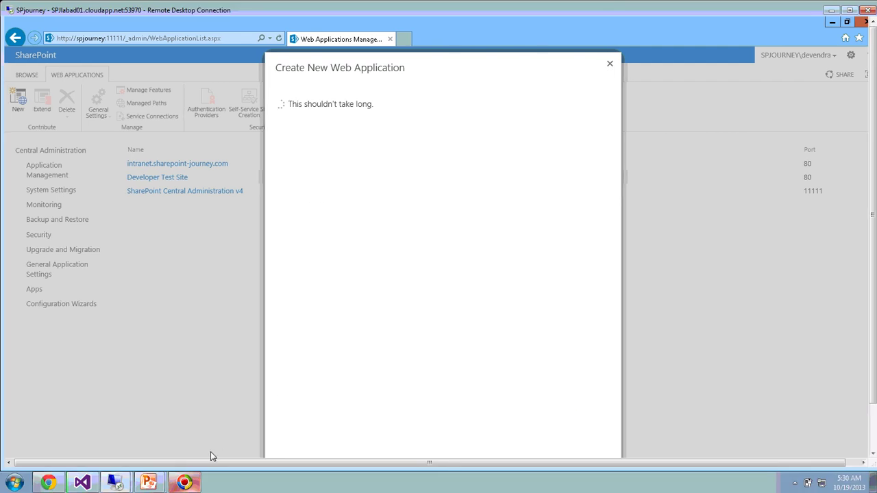
left_click(847, 8)
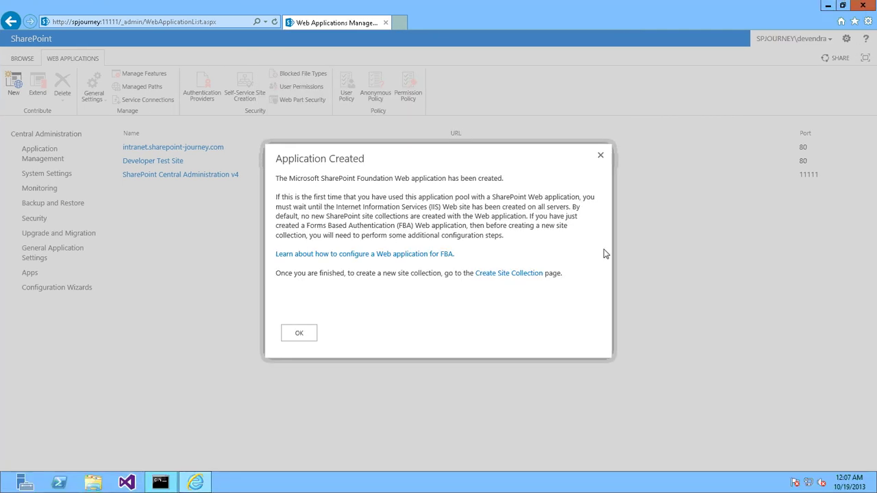
- Start a new site collection for the web application with SP 2013 as both title and description
left_click(522, 274)
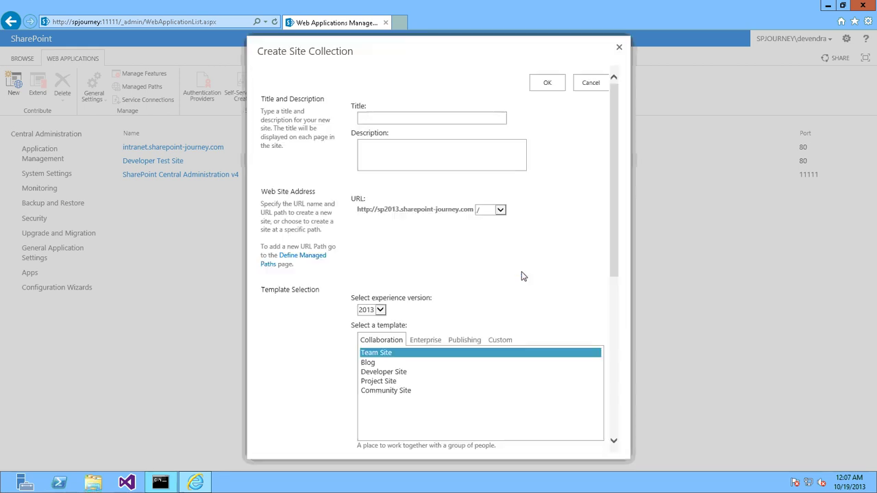
left_click(384, 122)
type("SP 2013")
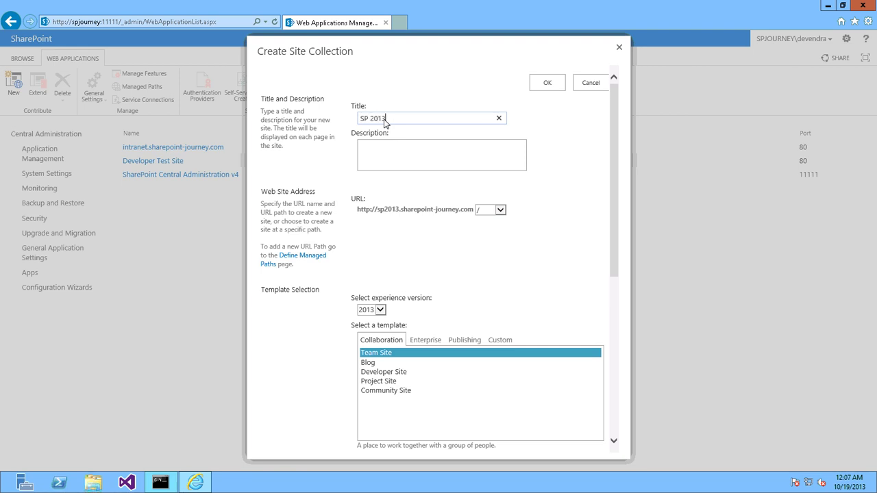
left_click(372, 155)
type("SP 2013")
- Enter the administrator's account as primary site collection administrator and create the site collection
scroll(614, 355, "down", 3)
scroll(614, 354, "down", 2)
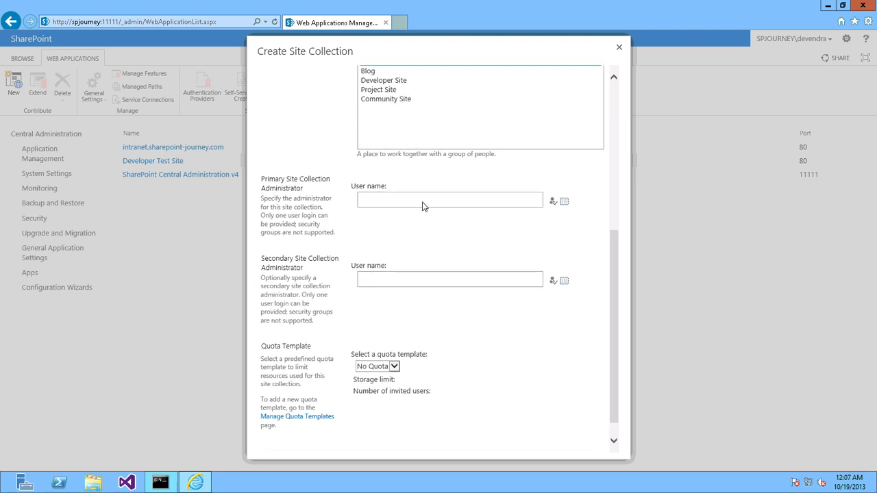
left_click(411, 203)
type("devendra")
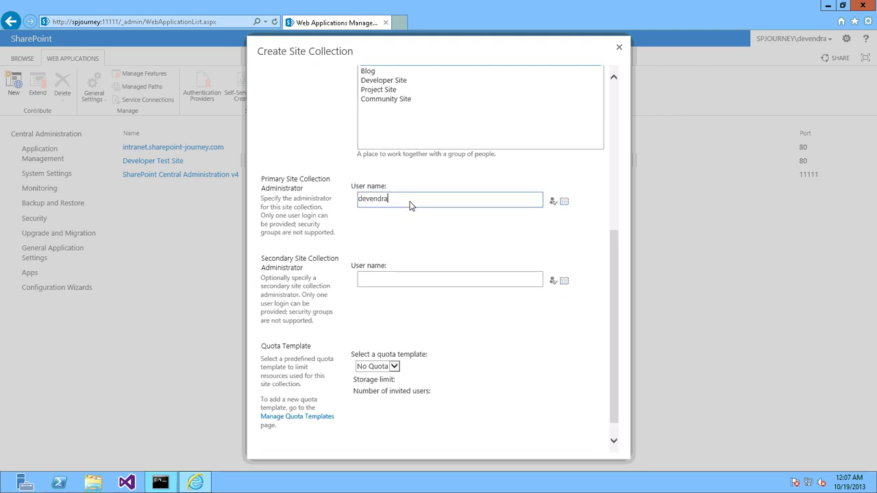
key("Tab")
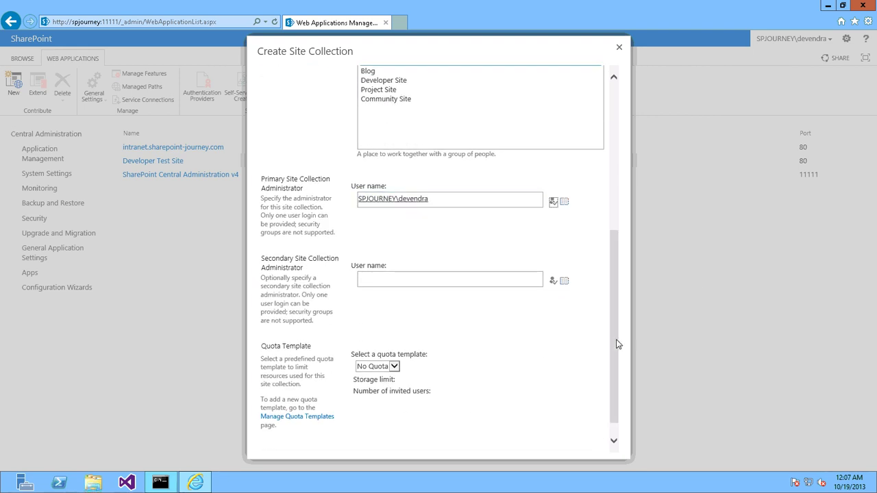
scroll(616, 348, "down", 1)
left_click(548, 444)
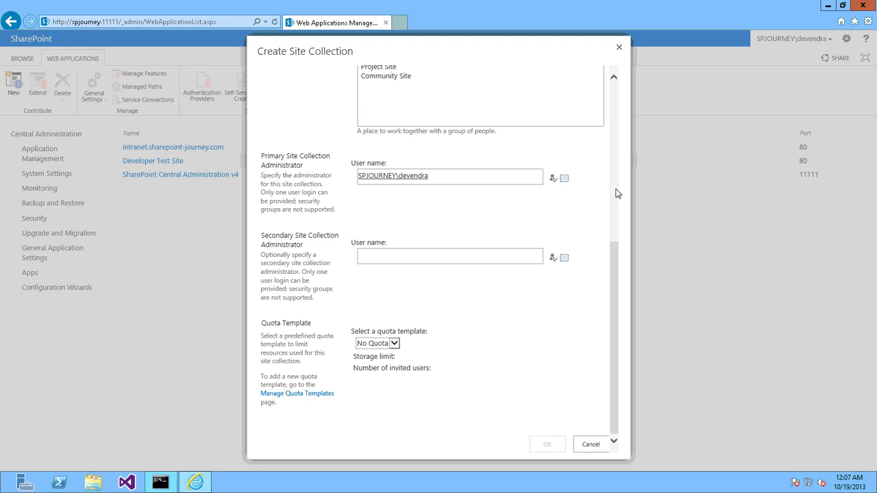
- Return to the full-screen SPjourney remote session and show the security zone settings in Internet Options
left_click(597, 8)
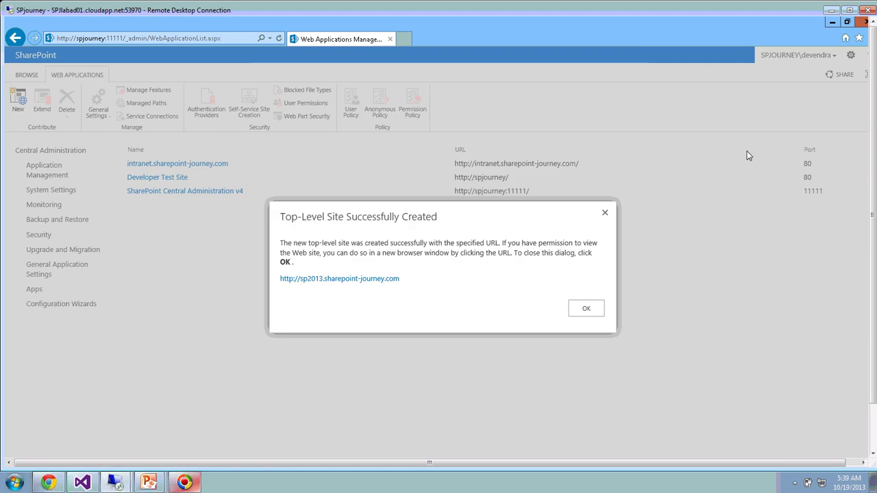
left_click(849, 10)
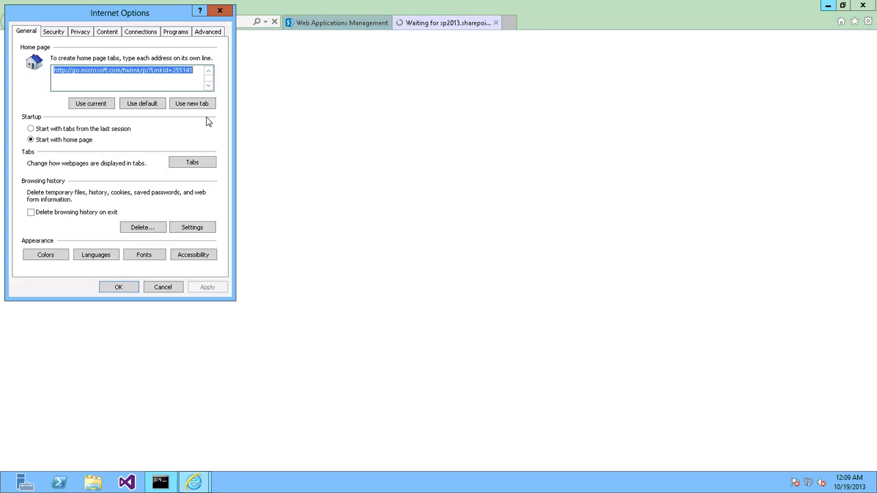
left_click(54, 33)
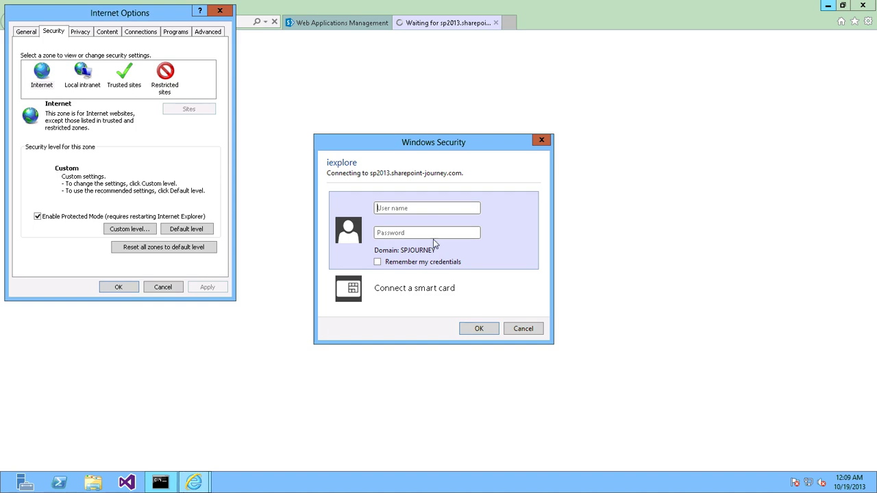
- Submit the account's user name and password to sign in to sp2013.sharepoint-journey.com
left_click(408, 215)
type("devendra")
key("Tab")
type("******")
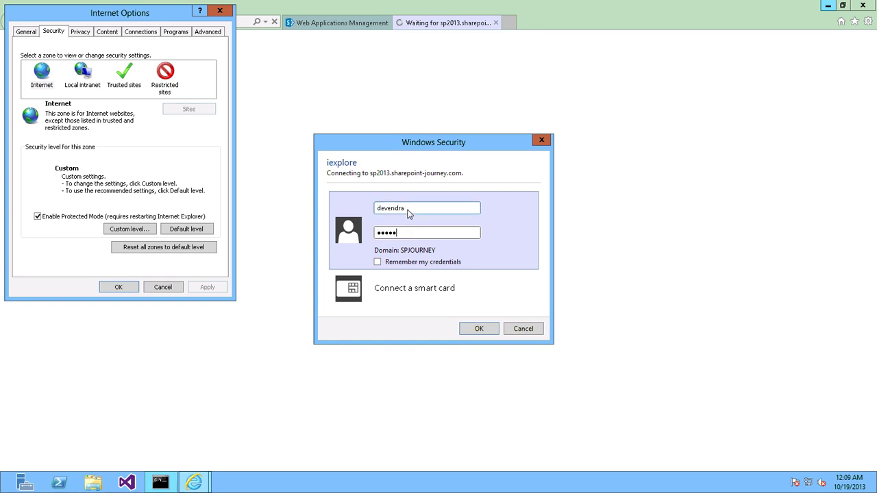
type("*****")
key("Return")
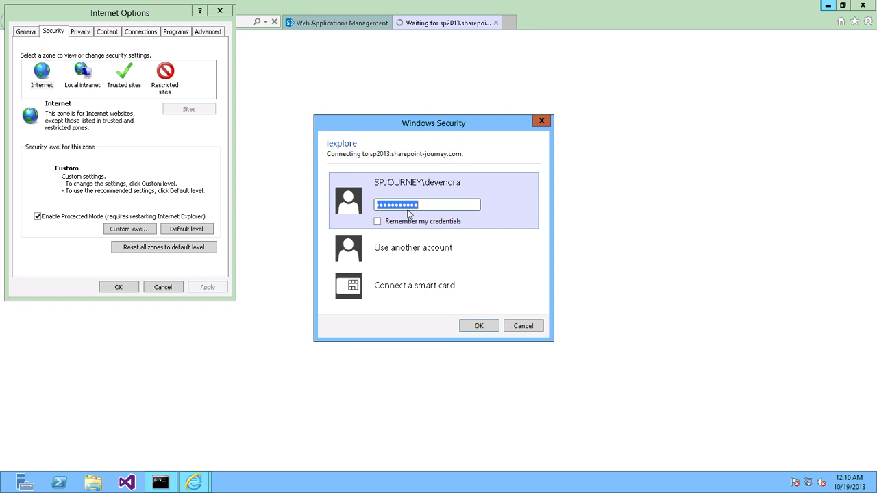
left_click(523, 325)
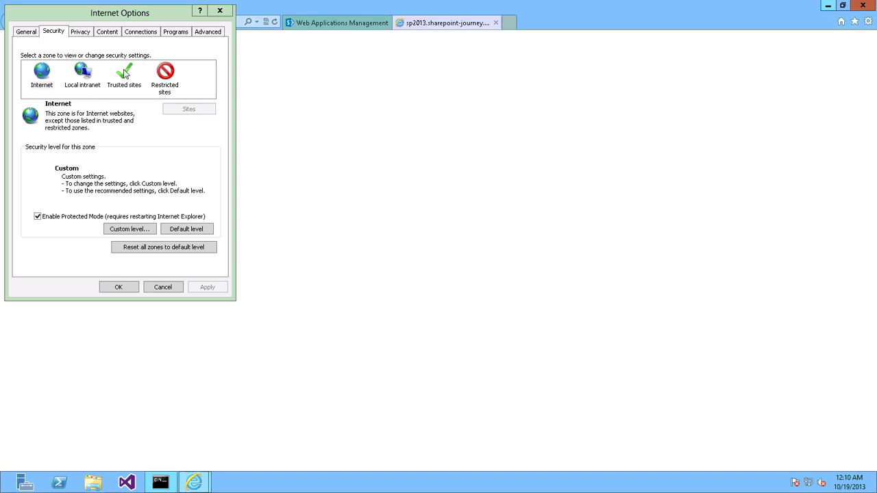
left_click(118, 81)
left_click(180, 110)
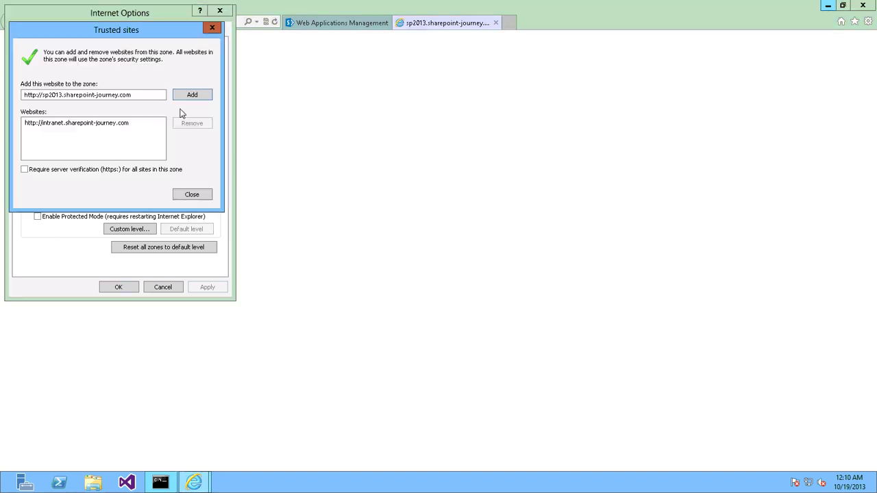
left_click(190, 96)
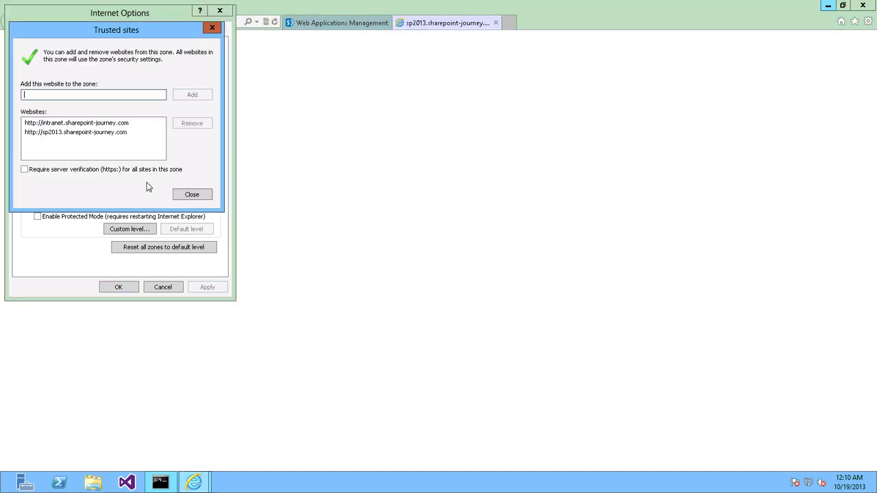
left_click(193, 196)
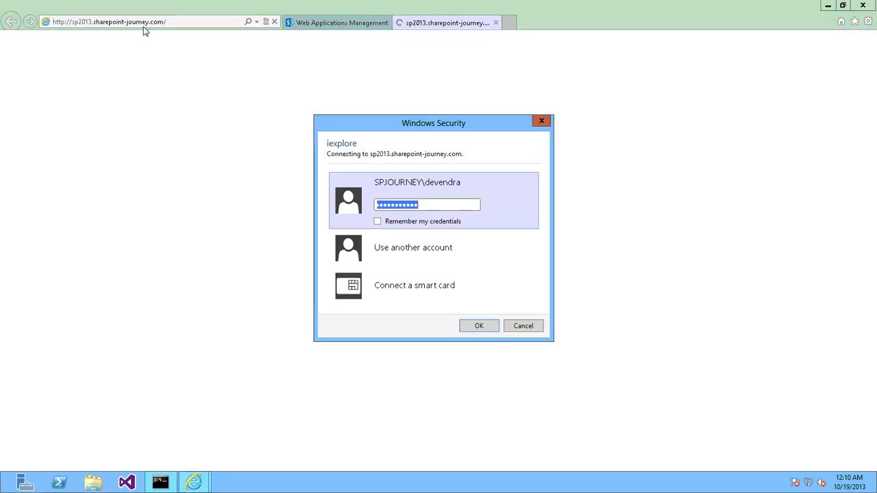
- Enter the account password to sign in to sp2013.sharepoint-journey.com and minimize the Command Prompt window
type("******")
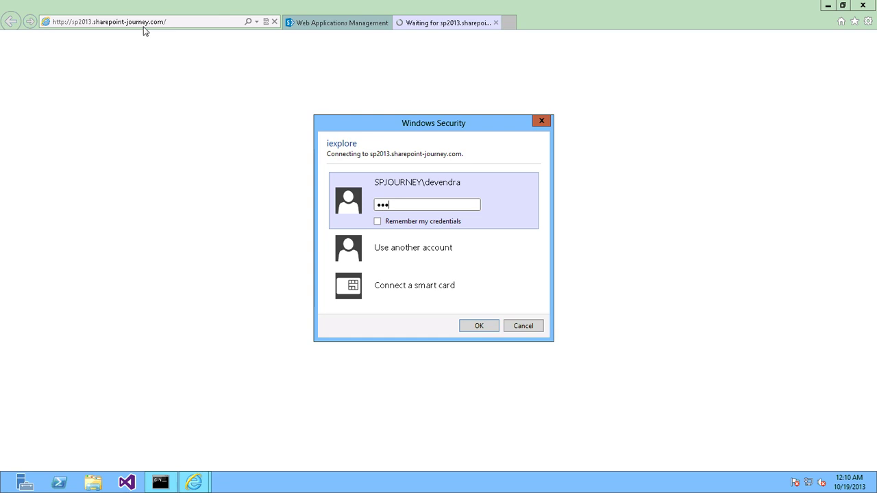
type("*****")
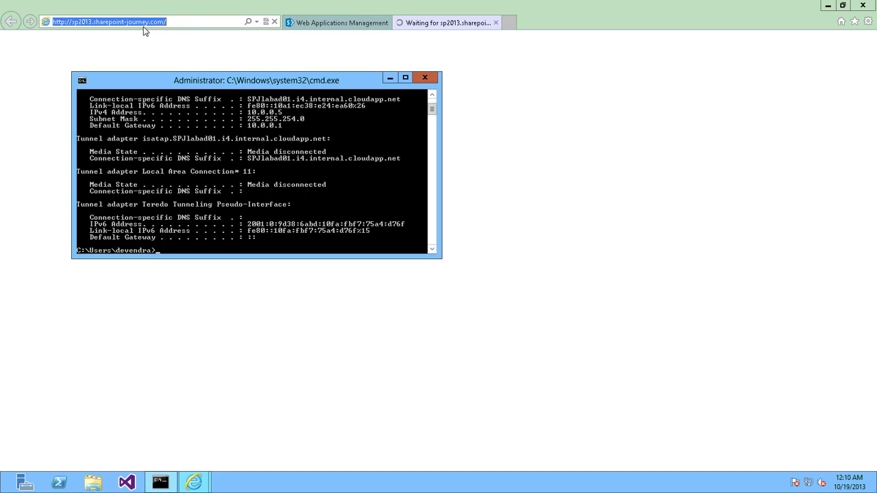
left_click(390, 78)
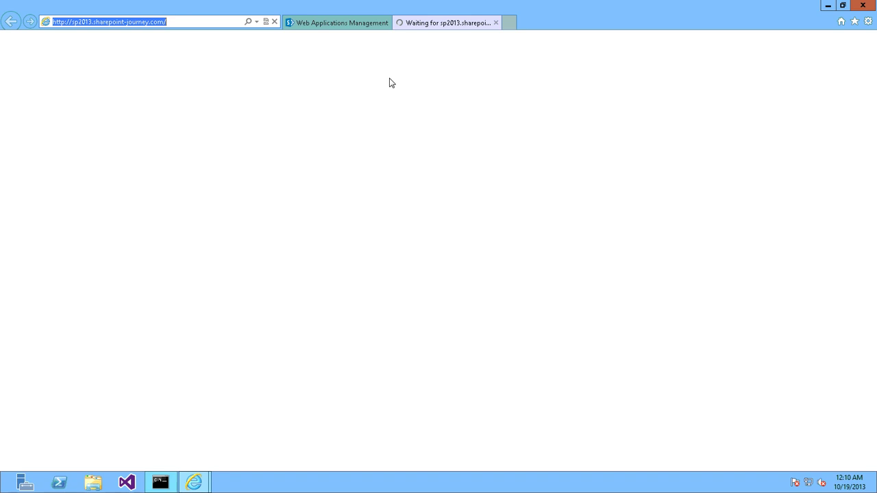
left_click(597, 3)
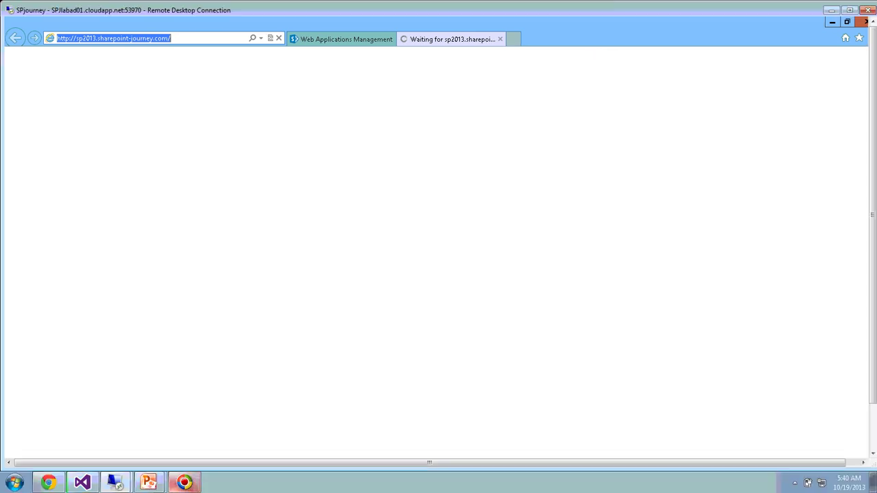
left_click(850, 10)
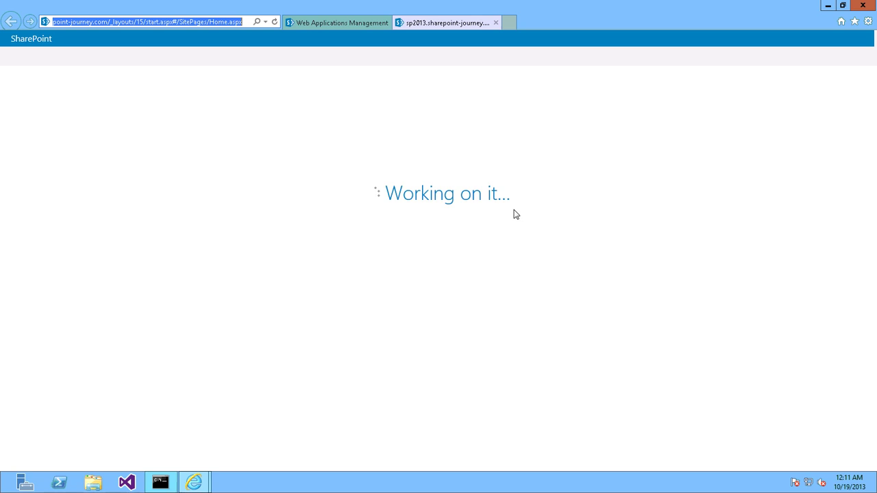
left_click(601, 11)
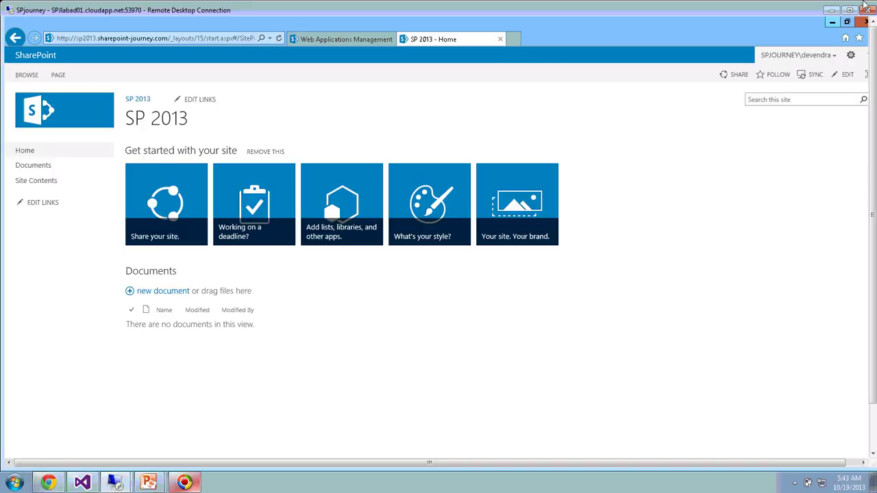
left_click(850, 11)
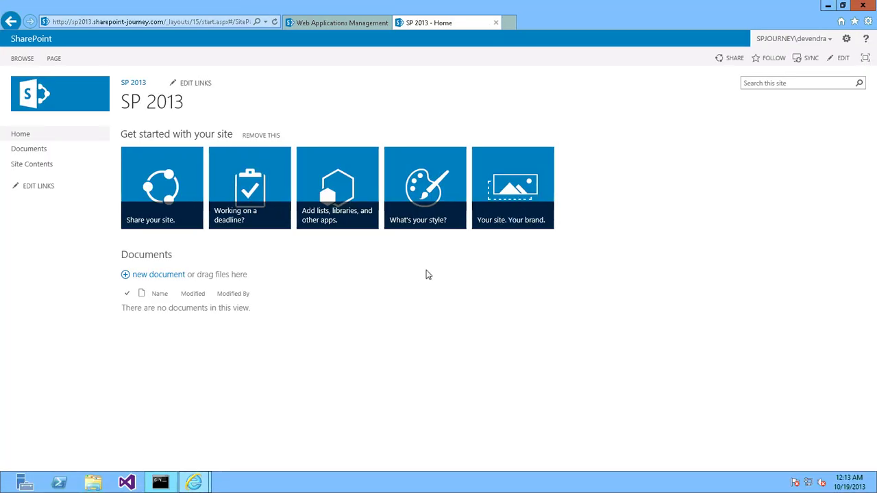
- Return to Central Administration's web application list and select the SP2013.sharepoint-journey web application
left_click(351, 26)
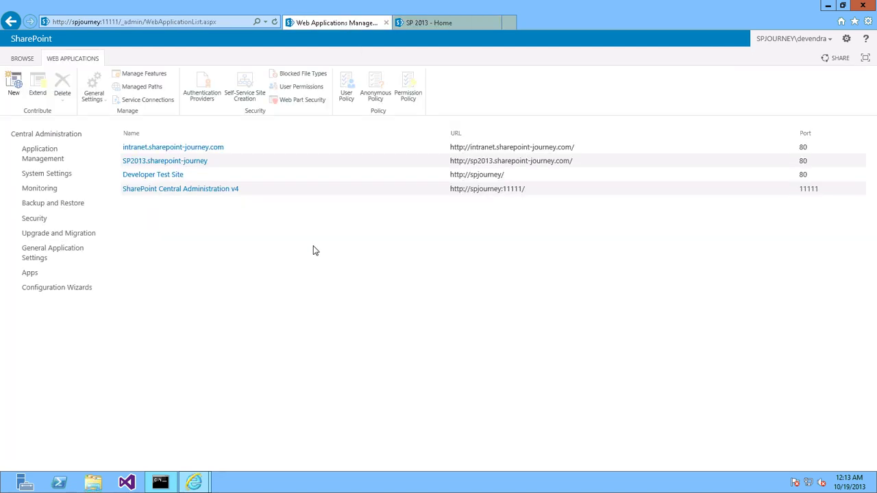
left_click(211, 163)
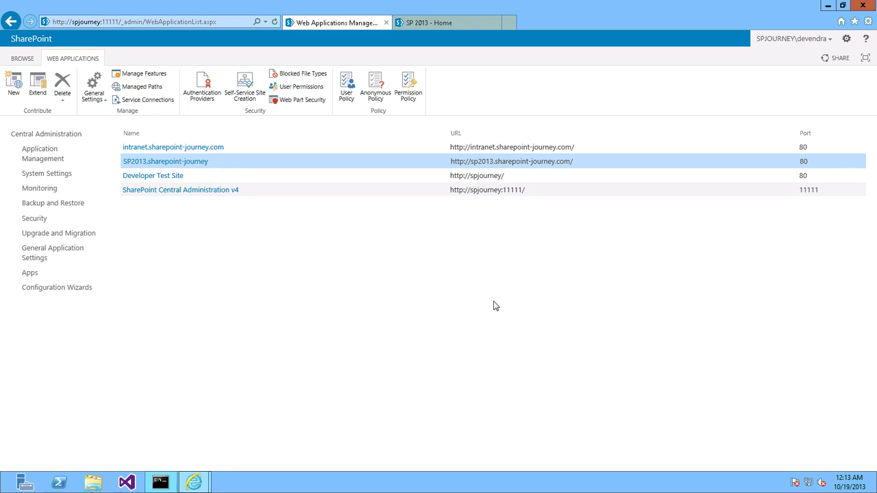
- Launch Internet Information Services (IIS) Manager with inetmgr and maximize its window
key("super+r")
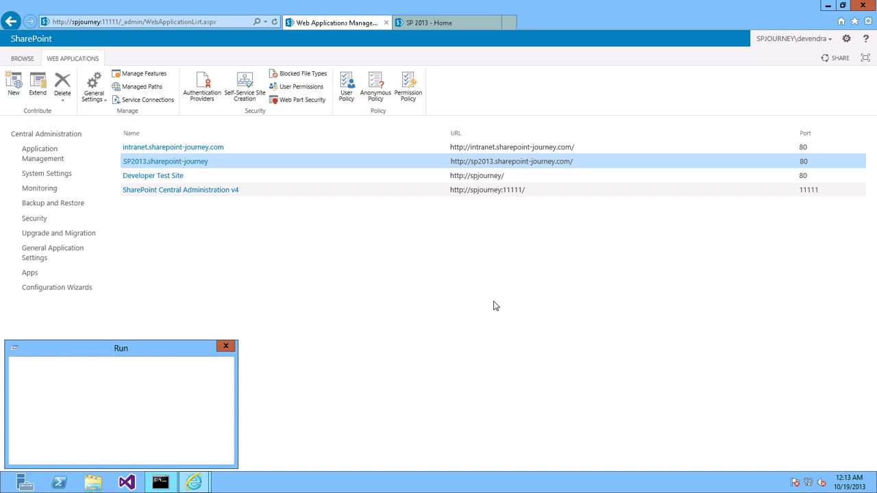
type("in")
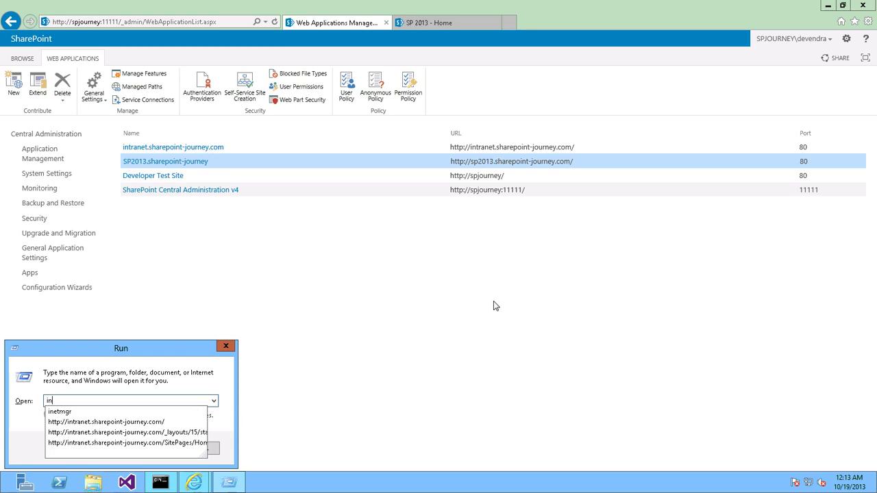
key("Down")
key("Return")
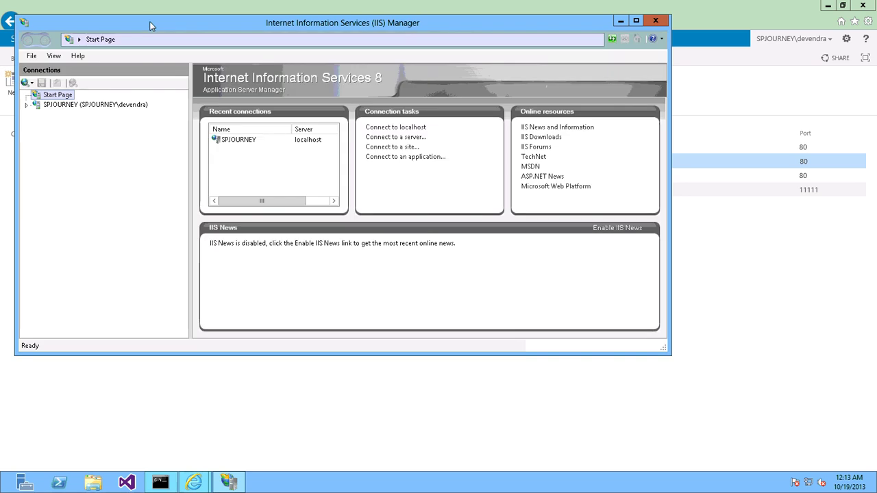
double_click(151, 24)
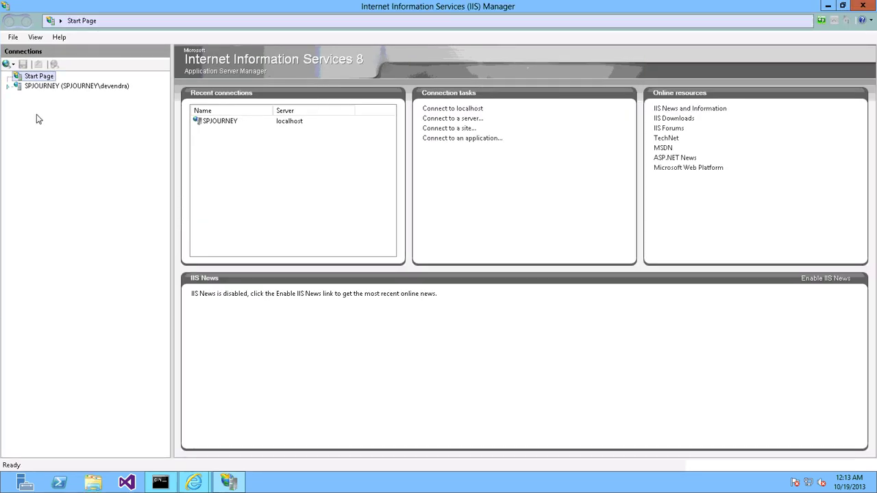
- Expand the SPJOURNEY server's Sites node and select the SP2013.sharepoint-journey site
key("Down")
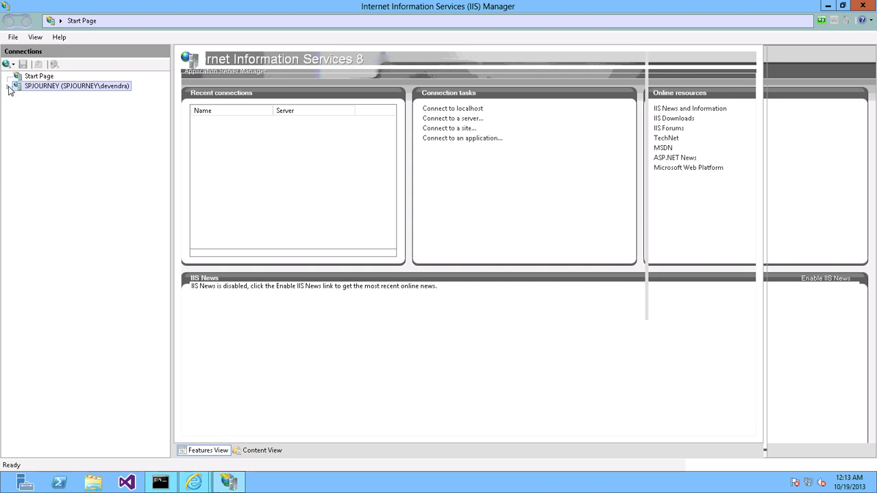
left_click(8, 86)
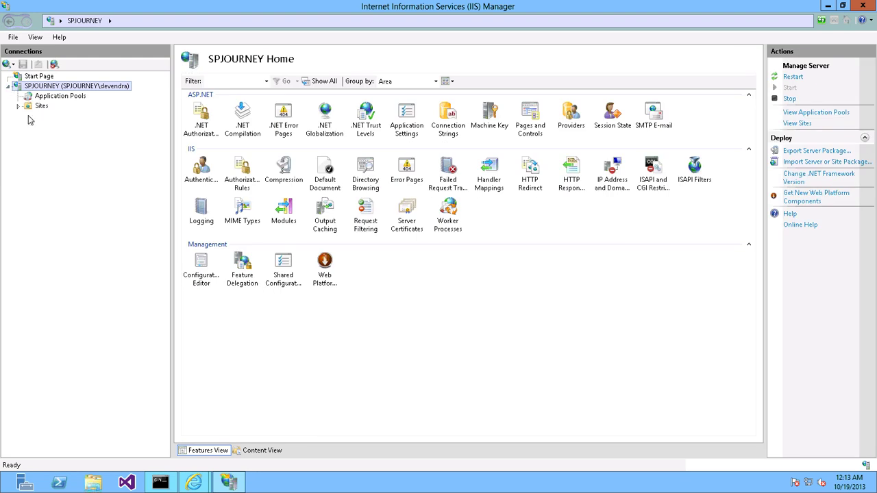
left_click(18, 107)
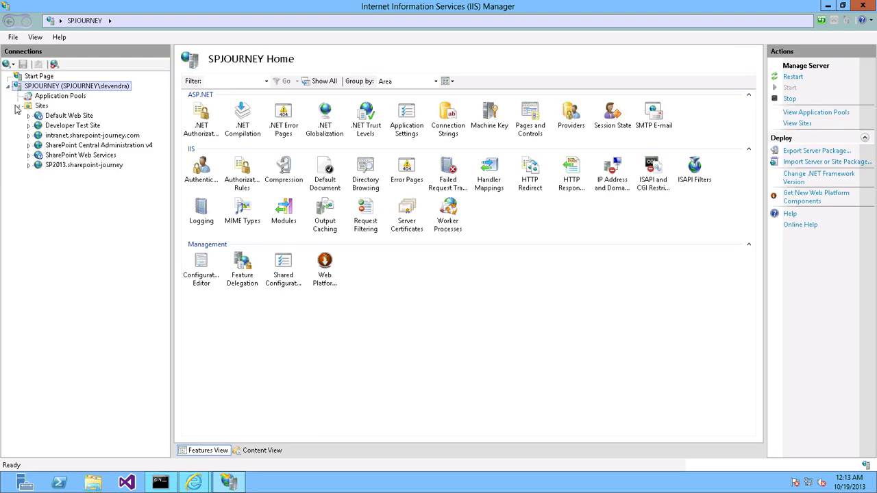
left_click(69, 165)
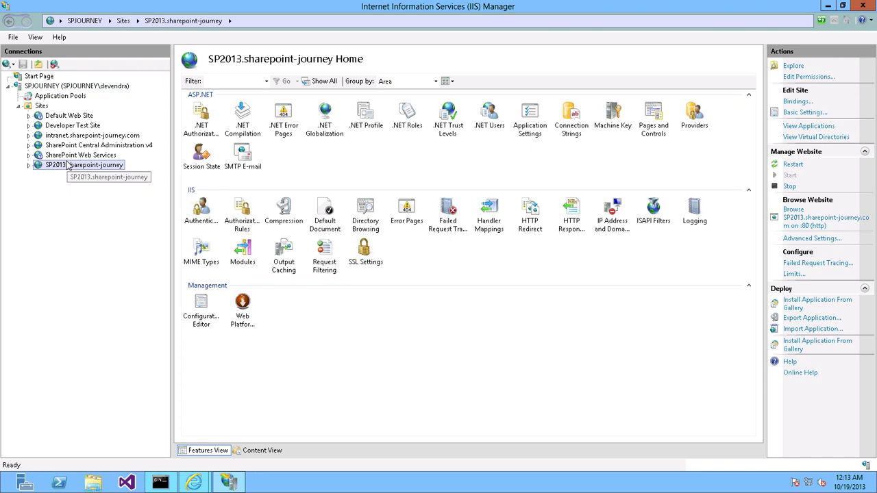
- Examine the host name and port in the SP2013.sharepoint-journey site's bindings
left_click(792, 103)
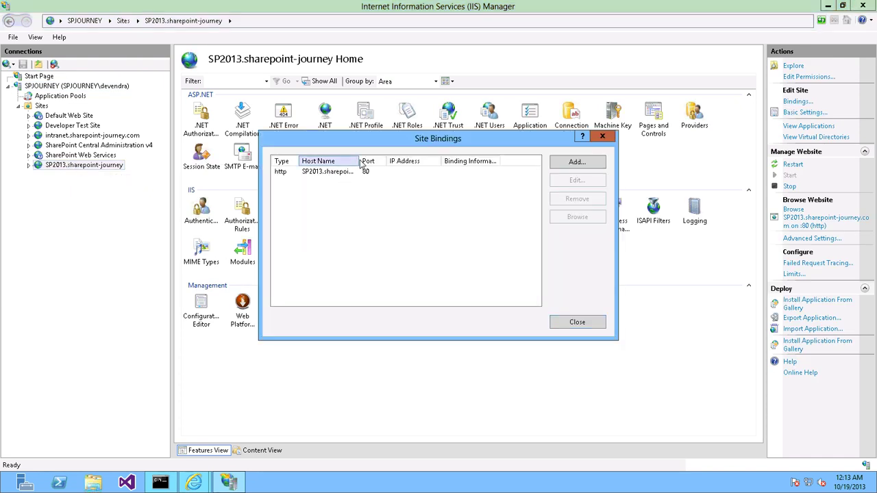
left_click(348, 172)
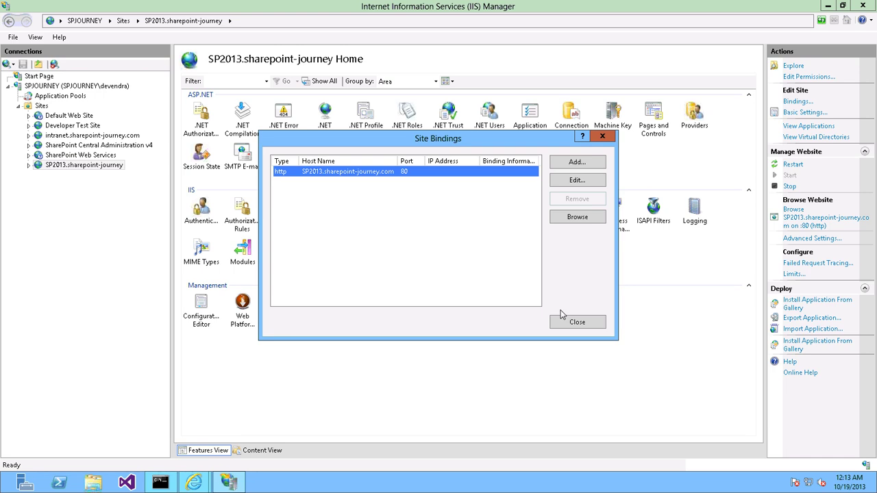
left_click(577, 323)
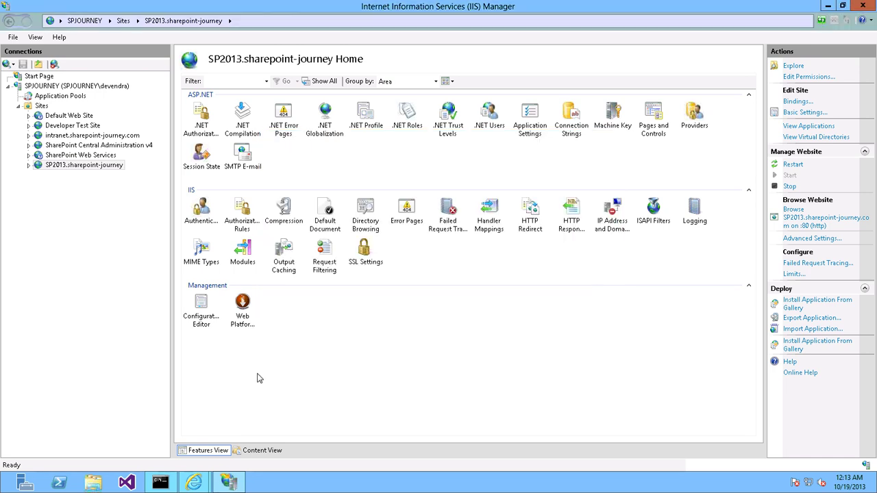
- Leave the full-screen remote session and switch to the PowerPoint slide show about creating a web application
key("ctrl+alt+Break")
key("alt+Tab")
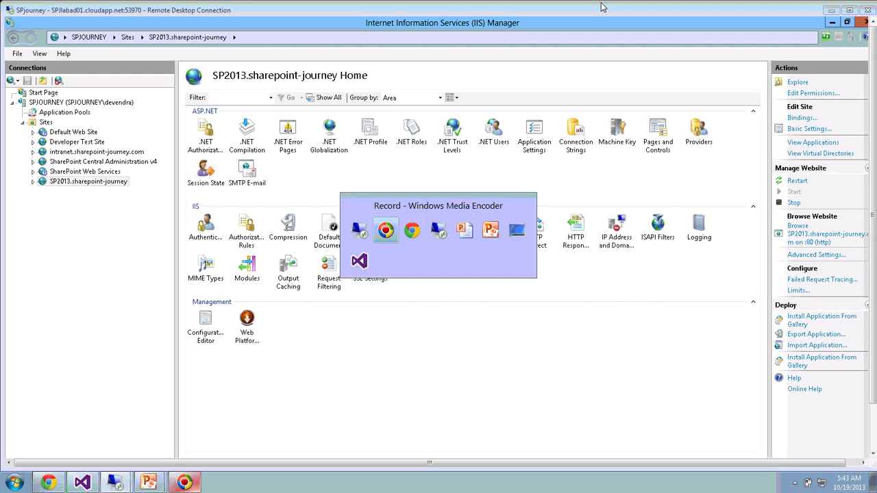
key("alt+Tab")
key("alt+Tab")
key("alt+Tab")
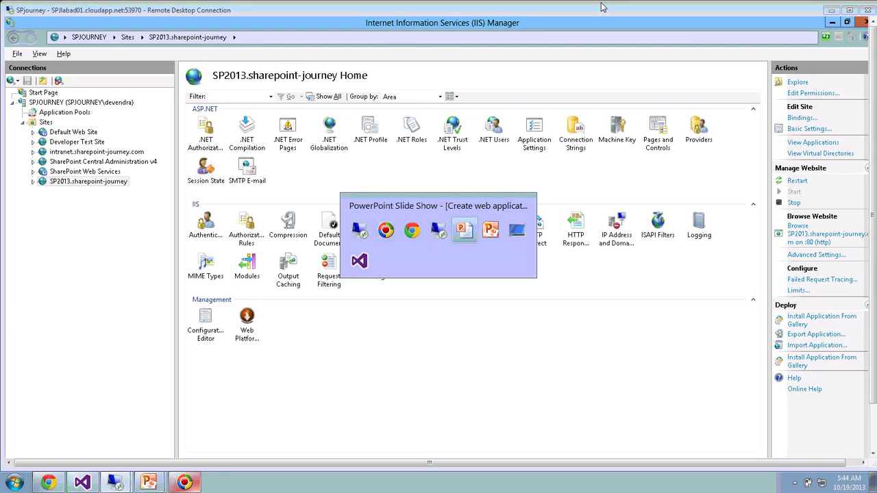
key("alt+Tab")
key("alt+shift+Tab")
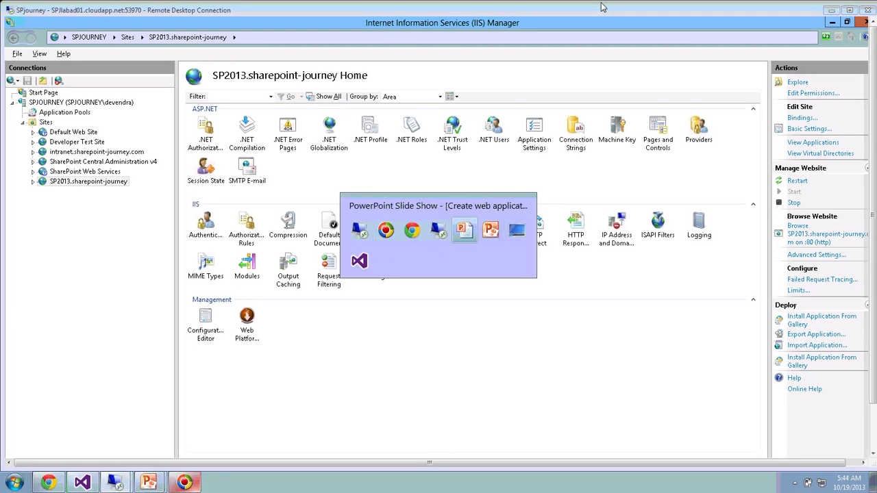